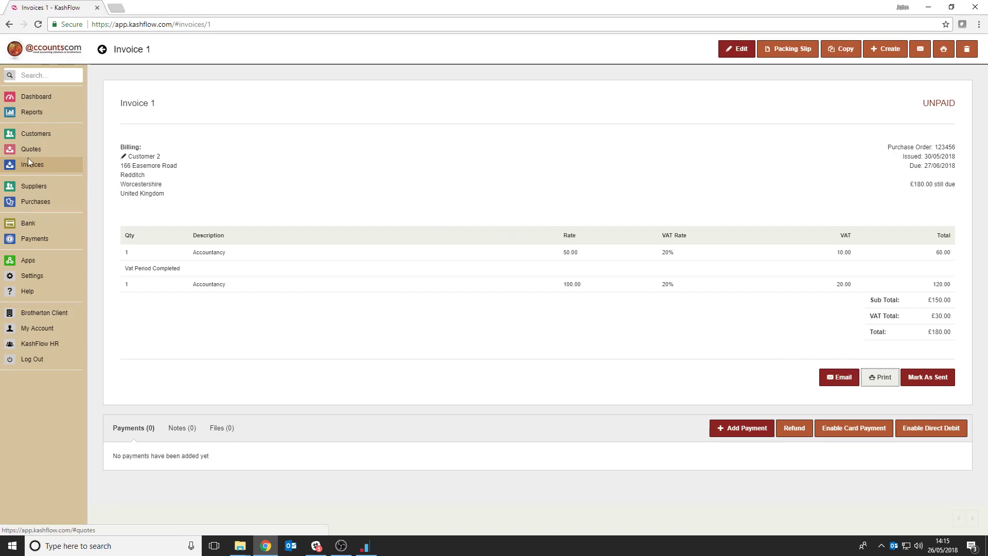
Preview the Invoice-1.pdf attached to Invoice 1's email draft, and close the draft without sending it
click(38, 137)
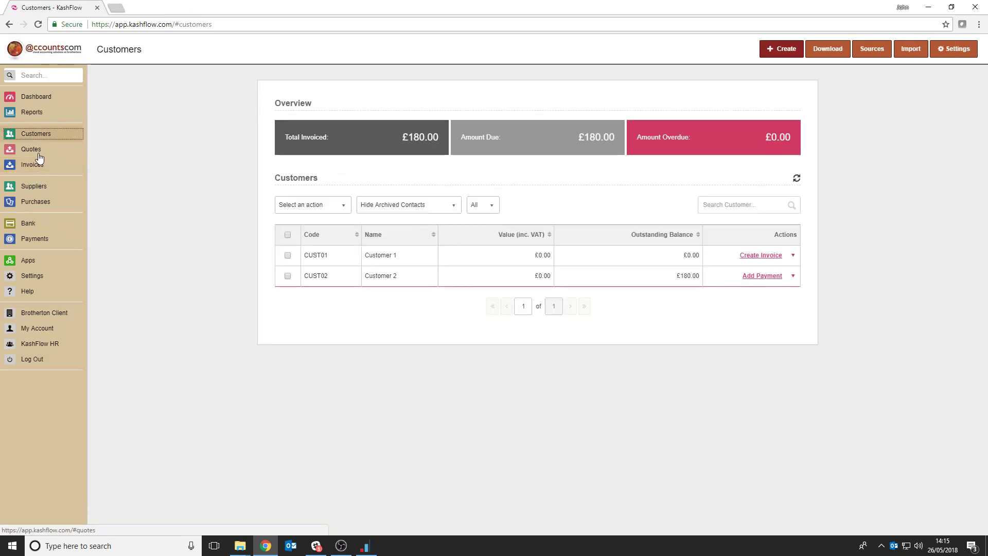
click(34, 165)
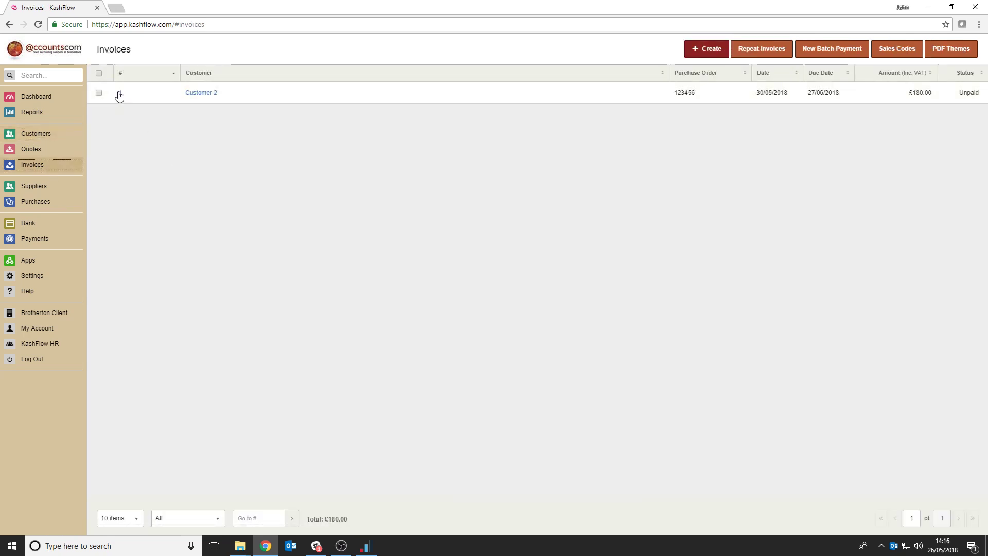
click(120, 94)
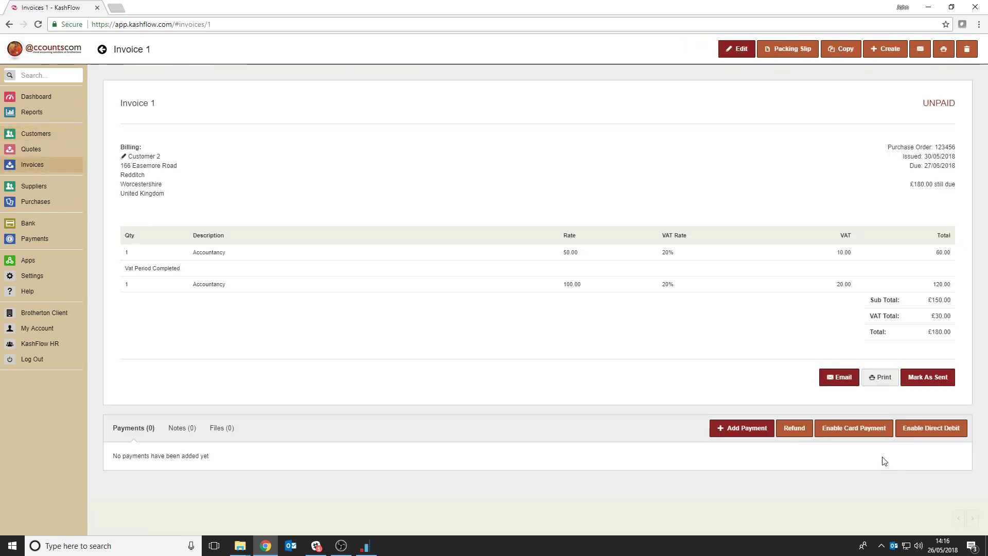
click(853, 386)
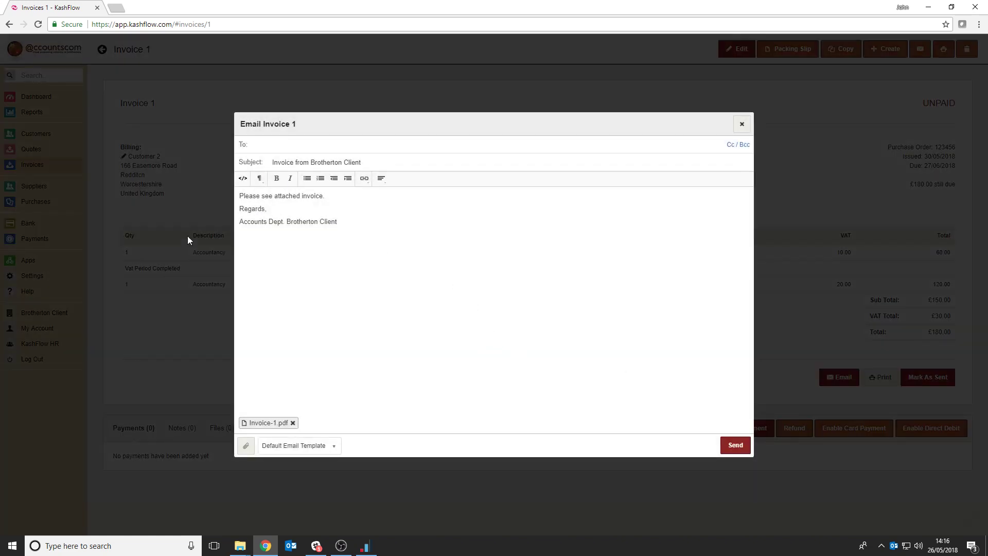
click(264, 423)
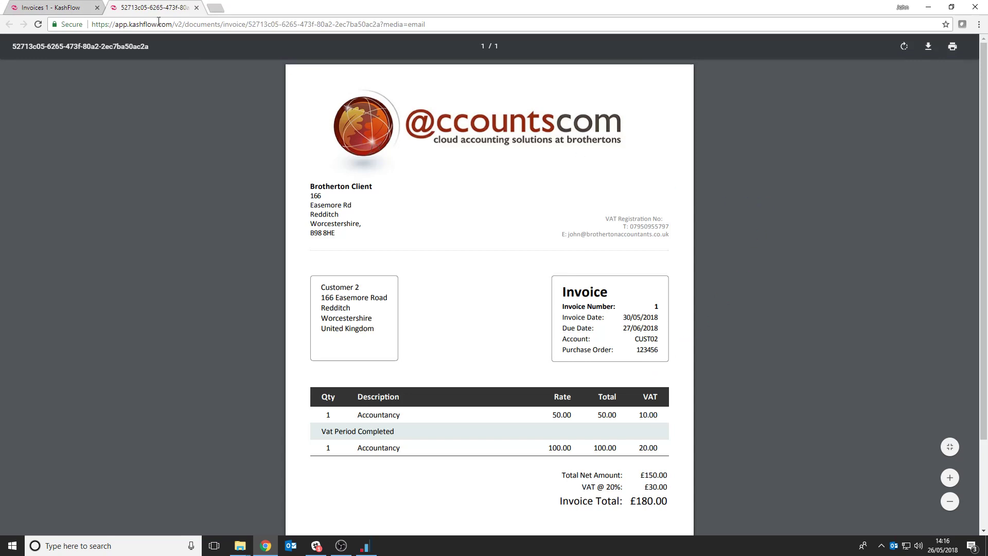
click(197, 8)
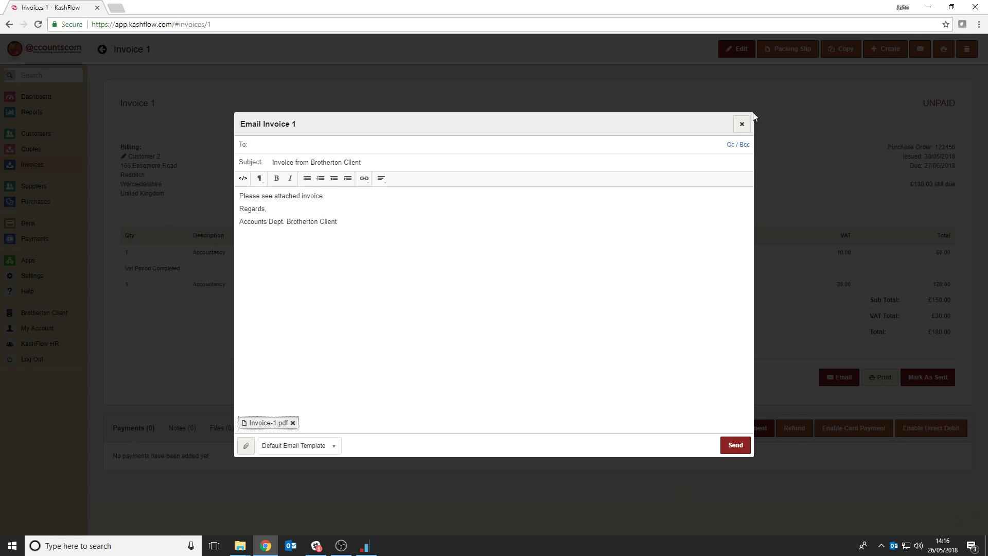
click(741, 124)
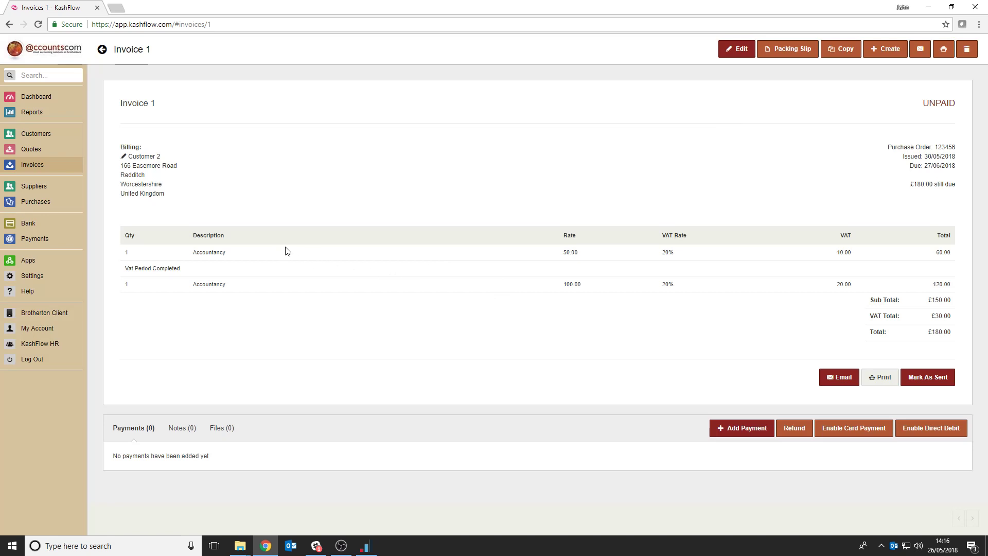
Add the contact's email address to the primary contact in Customer 2's profile, and update the customer record
click(44, 139)
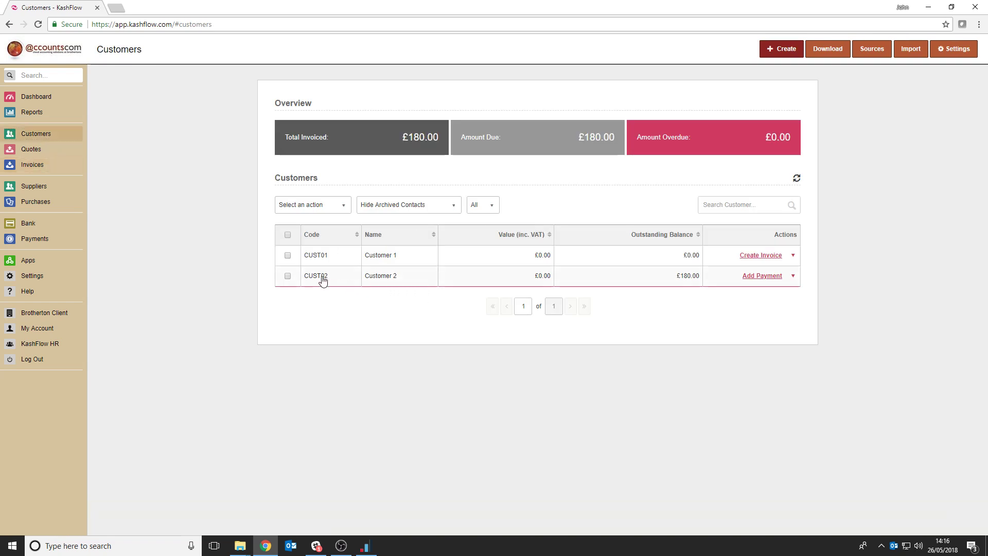
click(322, 276)
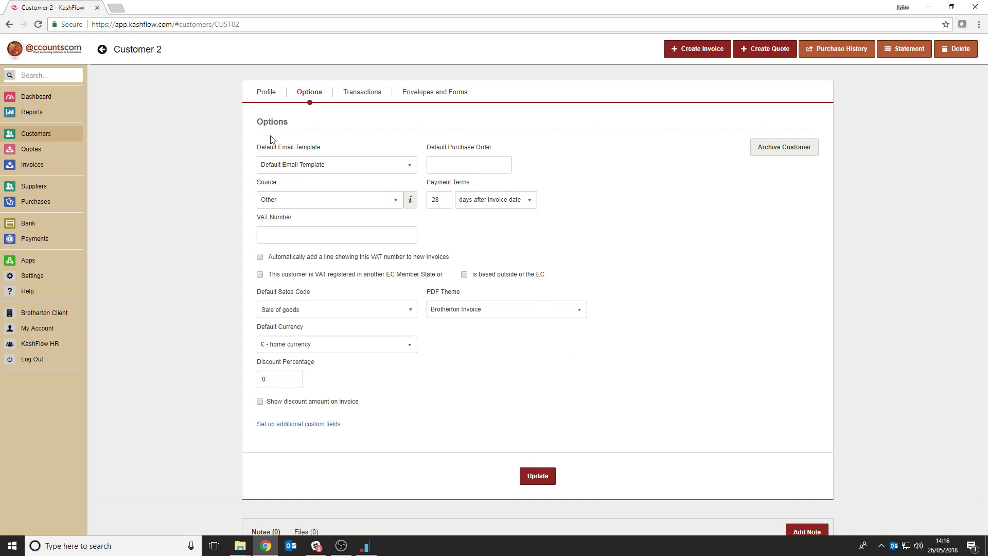
click(267, 93)
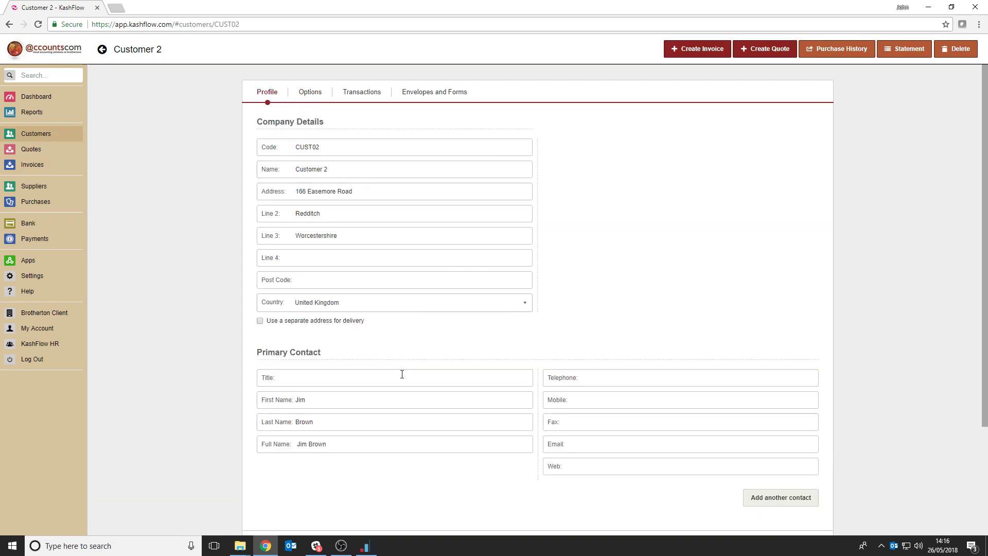
click(593, 443)
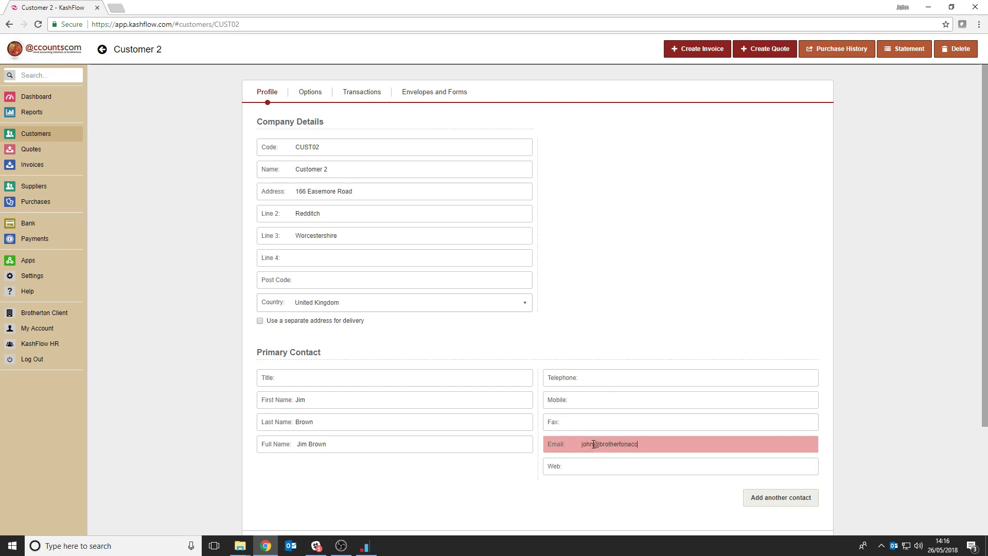
scroll(660, 499, down, 3)
click(535, 421)
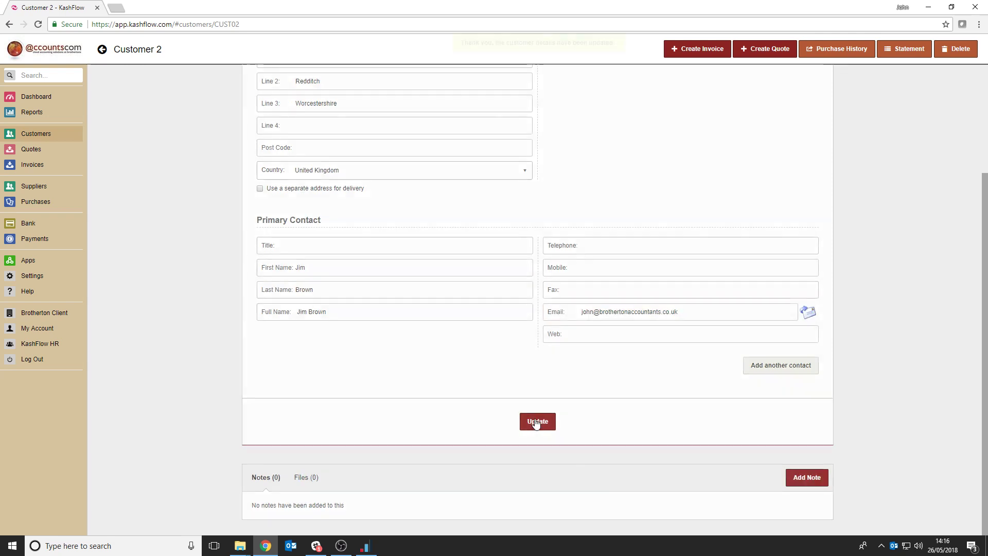
scroll(545, 298, up, 3)
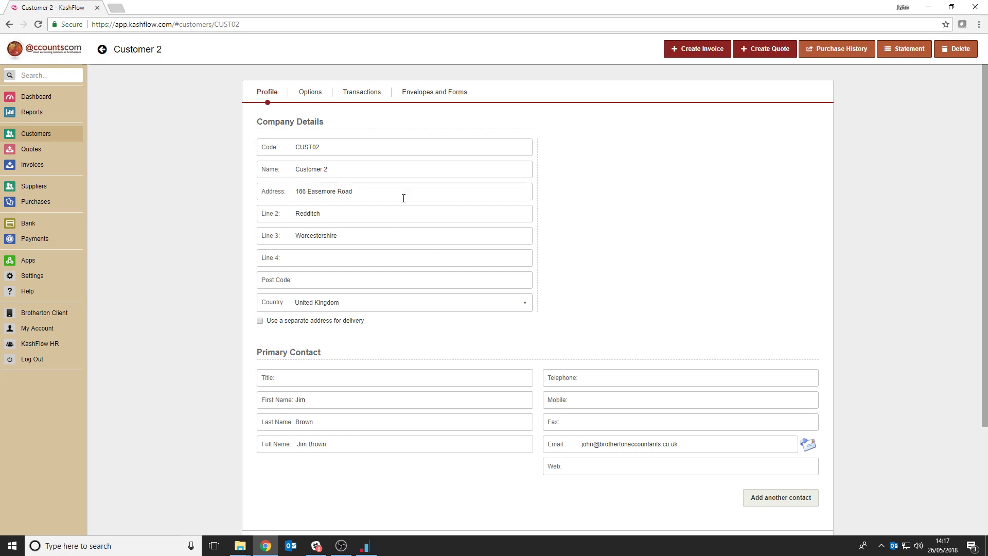
scroll(434, 219, down, 3)
click(537, 423)
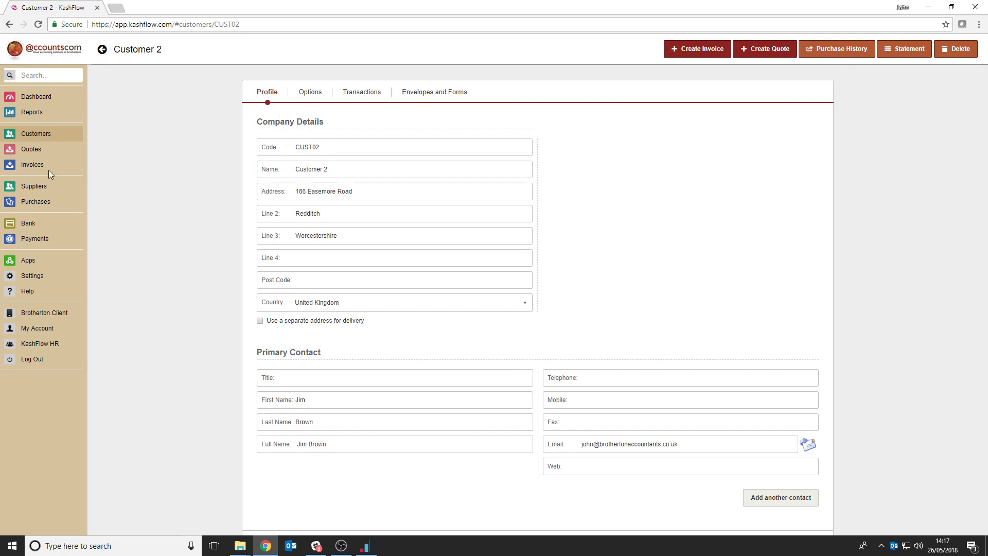
Check the recipient and the PDF attachment in a fresh email draft for Invoice 1, and close it unsent
click(33, 164)
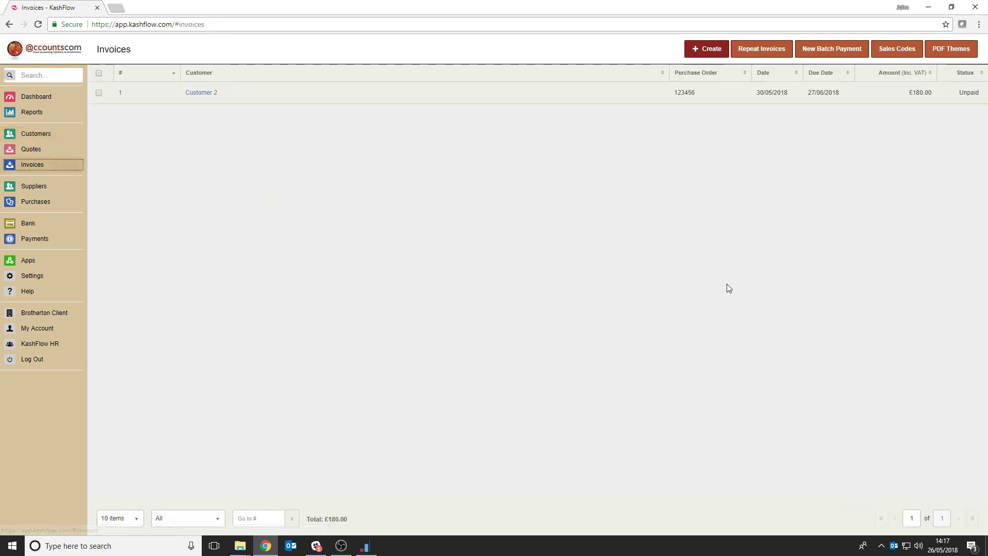
click(121, 96)
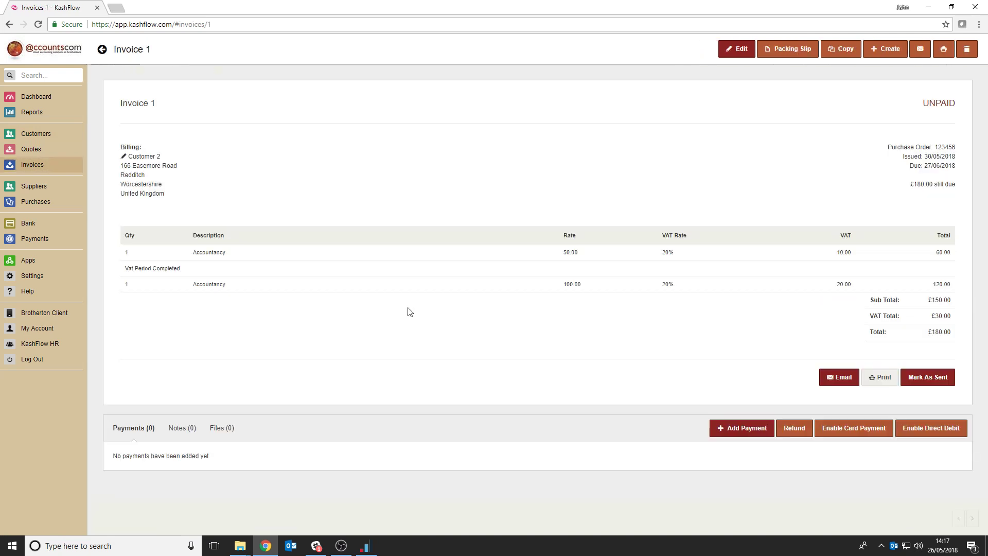
click(841, 377)
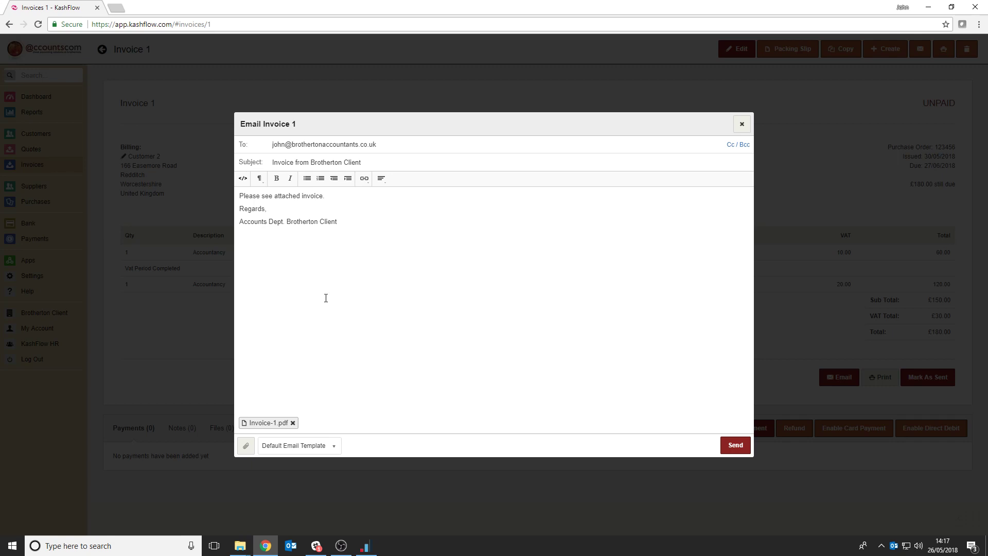
click(269, 426)
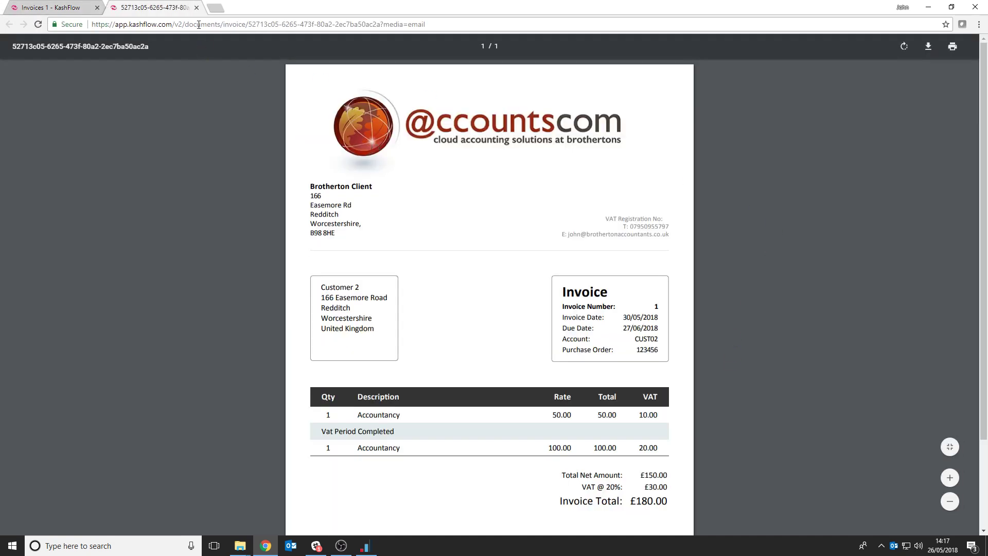
click(196, 8)
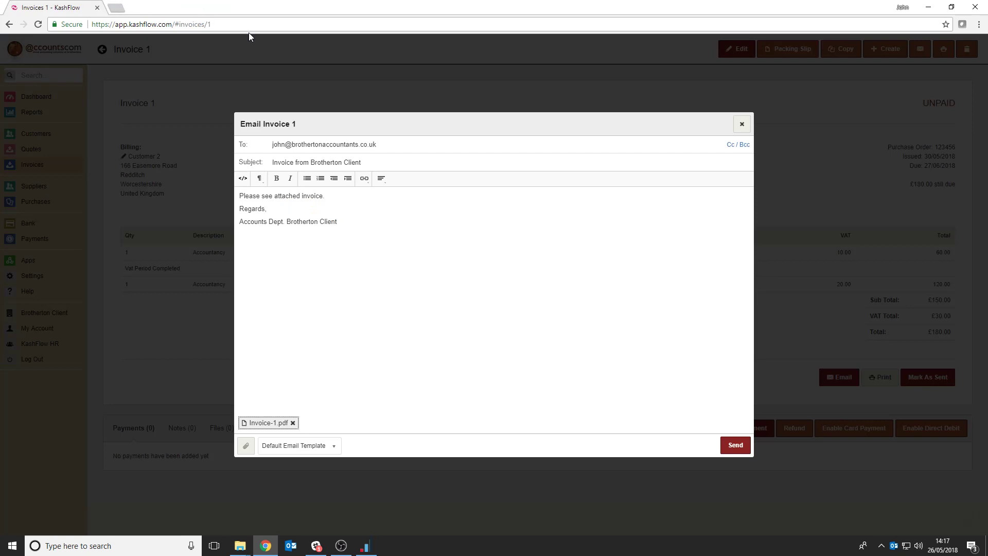
click(741, 124)
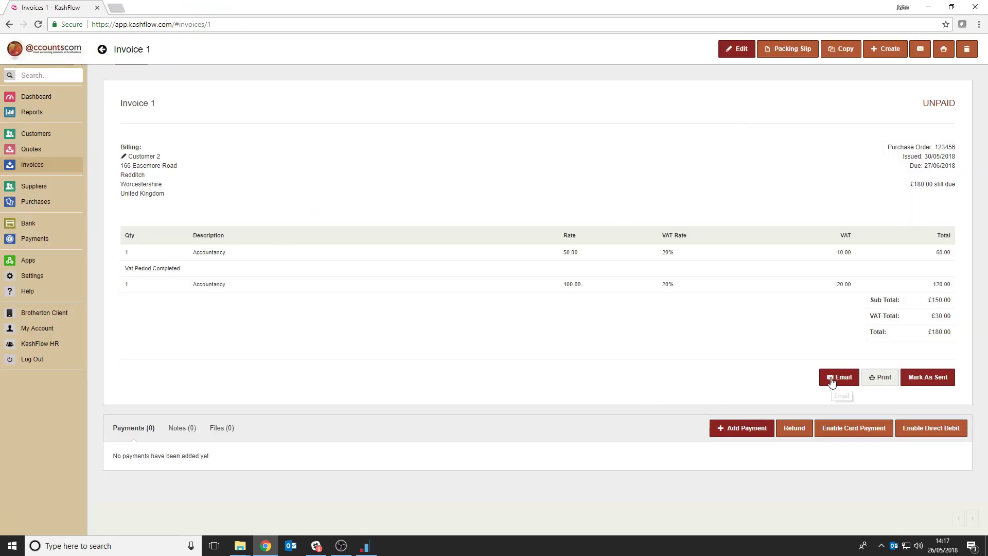
Reopen Invoice 1 from the invoice list and review its default email message, leaving the draft unsent
click(41, 133)
click(36, 164)
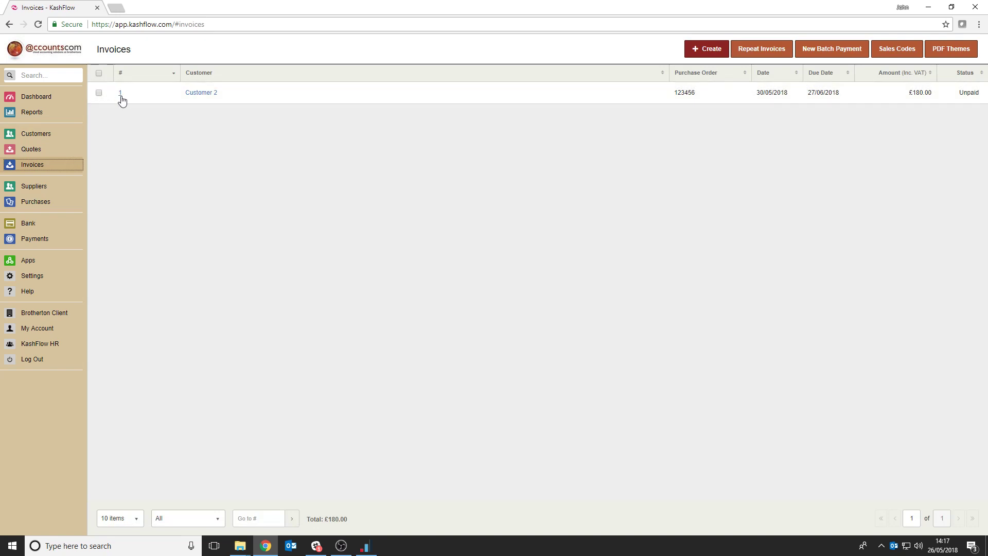
click(120, 94)
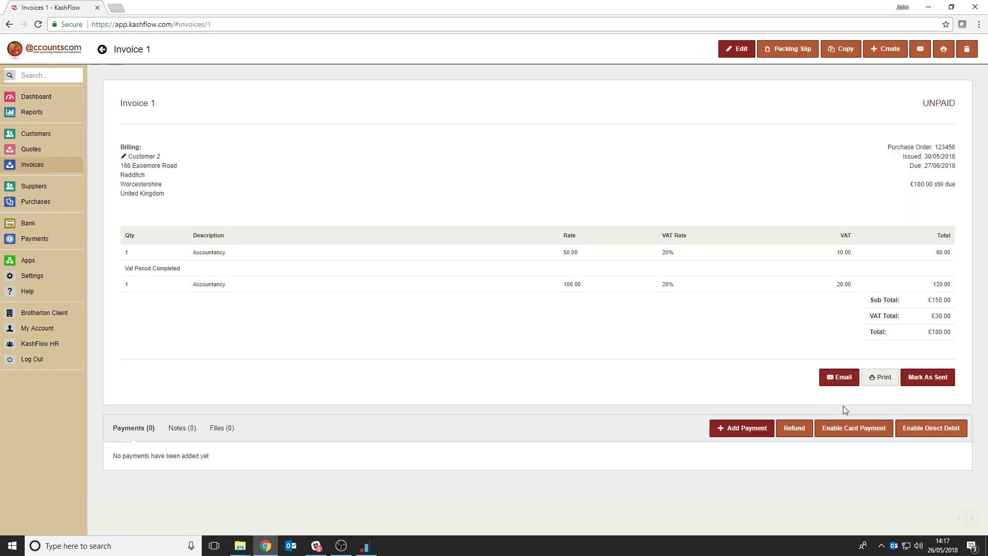
click(847, 387)
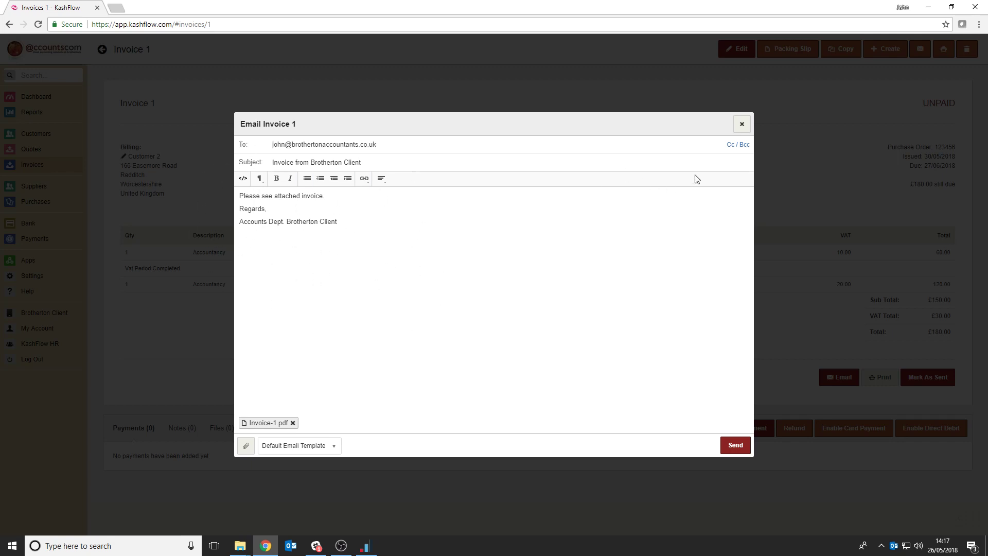
click(741, 124)
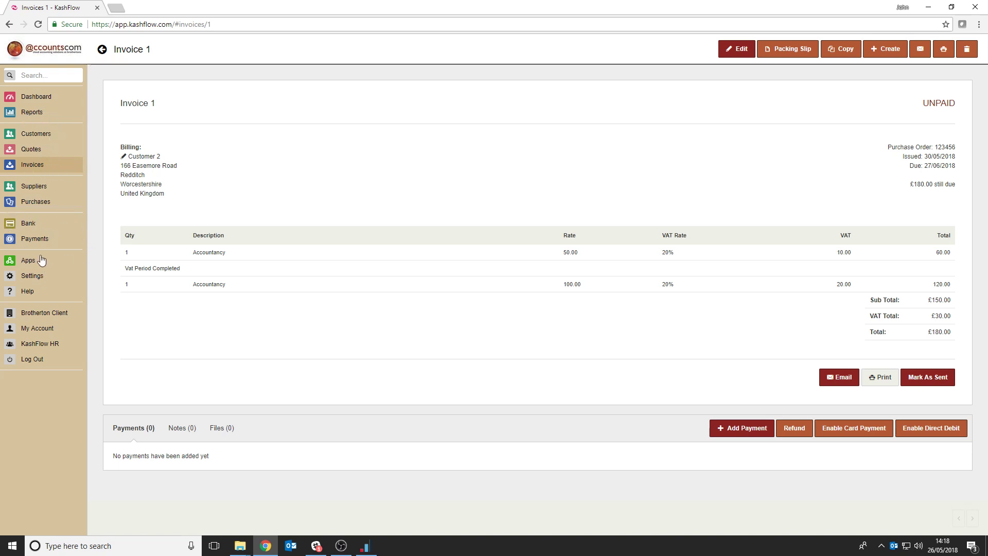
View the PDF themes available in the configuration settings, including the Brotherton Invoice theme
click(34, 278)
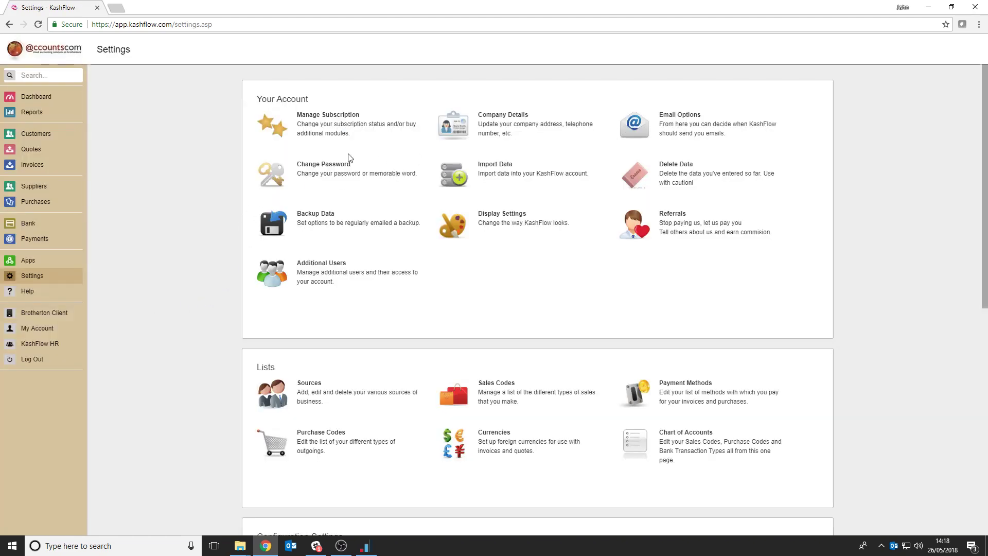
scroll(297, 123, down, 4)
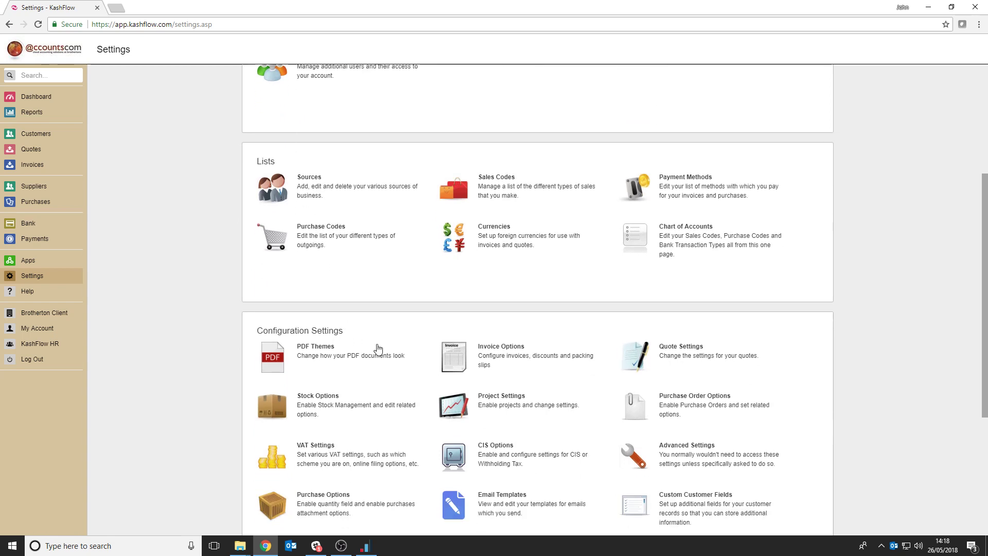
scroll(558, 419, down, 2)
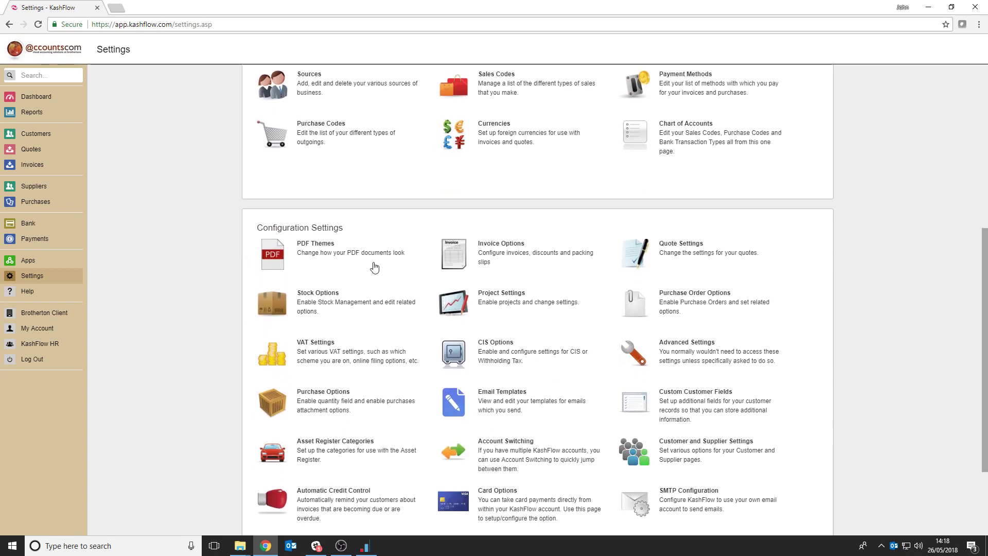
click(318, 252)
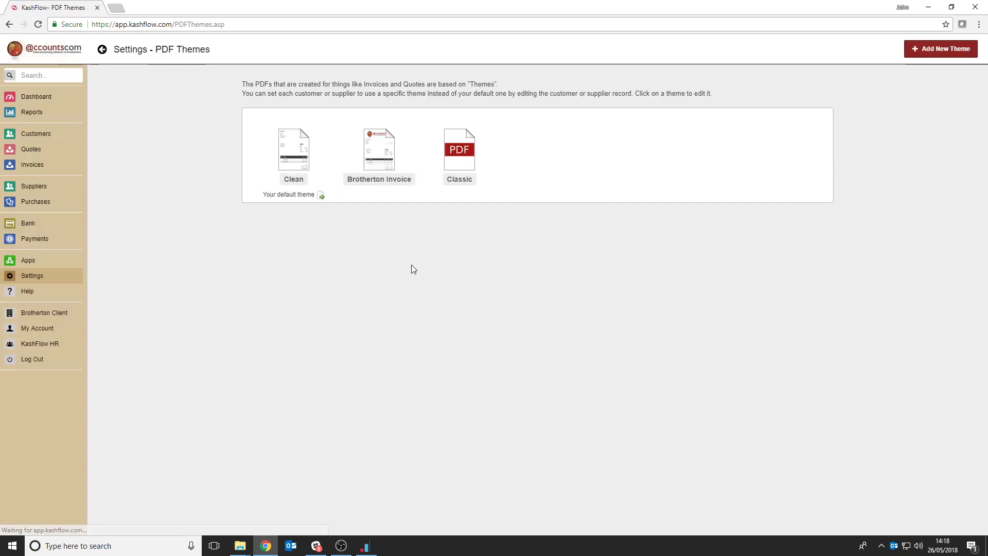
mouse_move(404, 193)
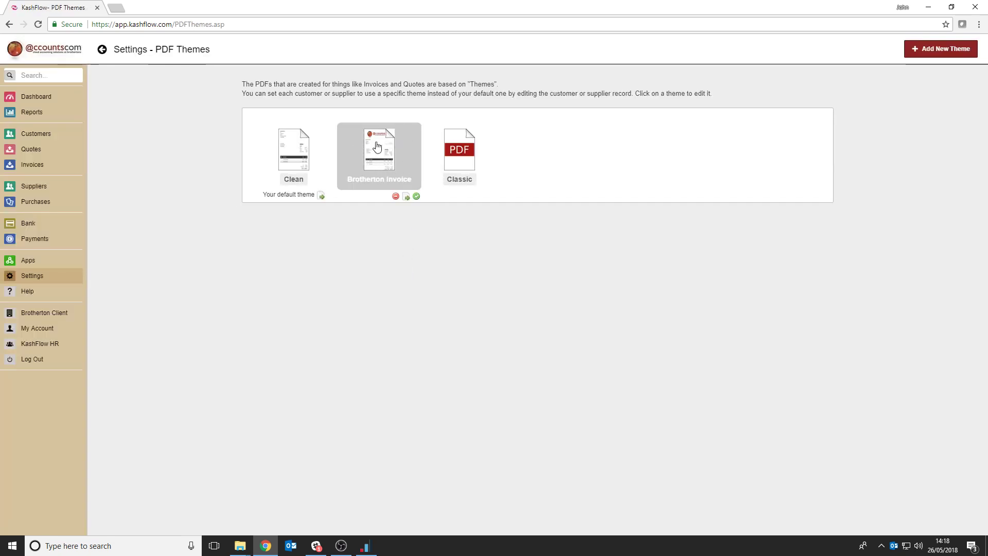
Review the Default Email Template used for invoices in the email template settings, and return to the template list
click(37, 278)
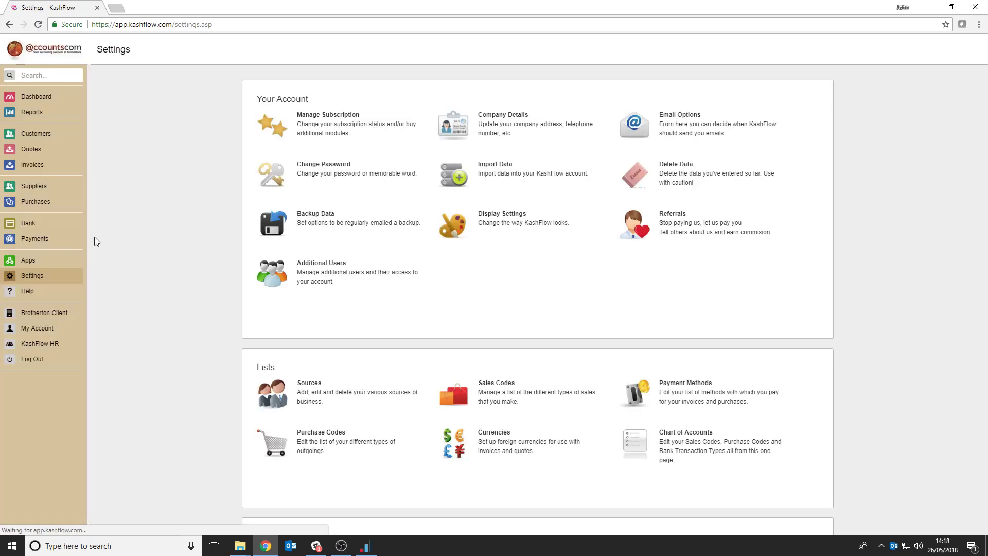
scroll(223, 149, down, 5)
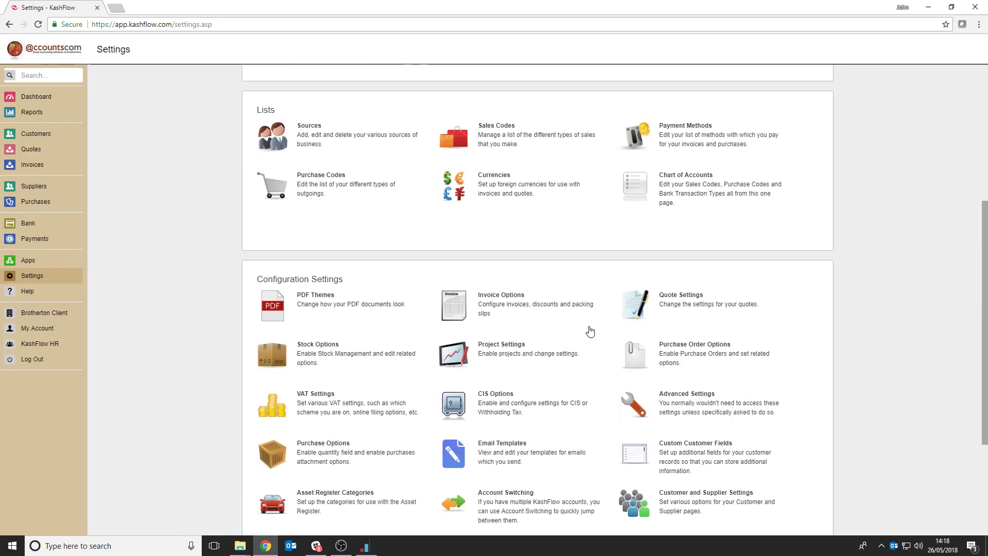
scroll(590, 330, down, 3)
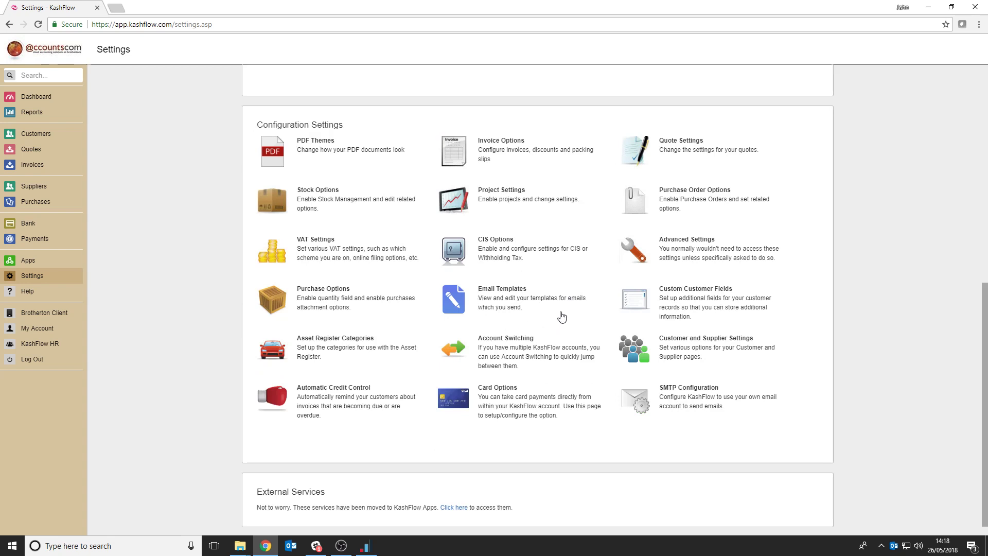
click(510, 303)
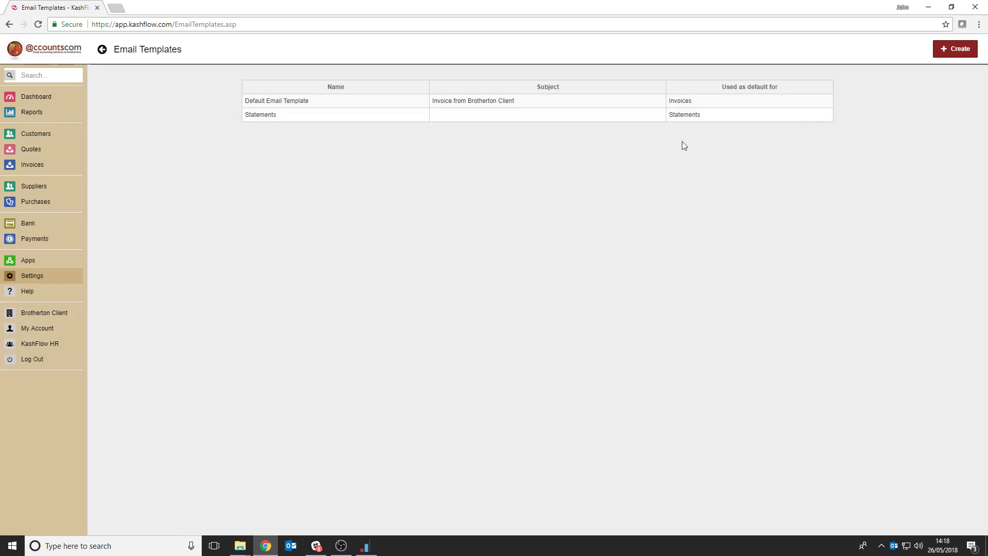
click(479, 102)
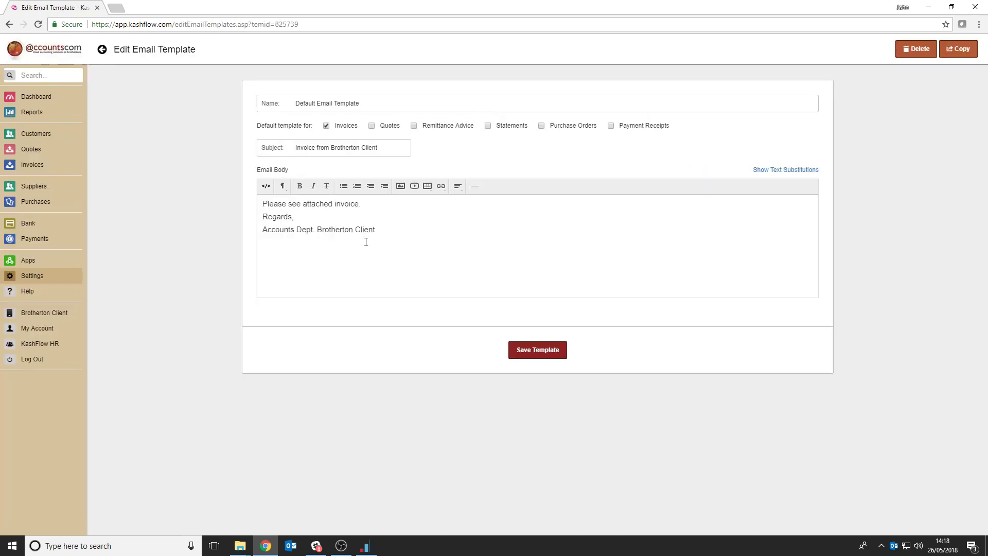
click(10, 25)
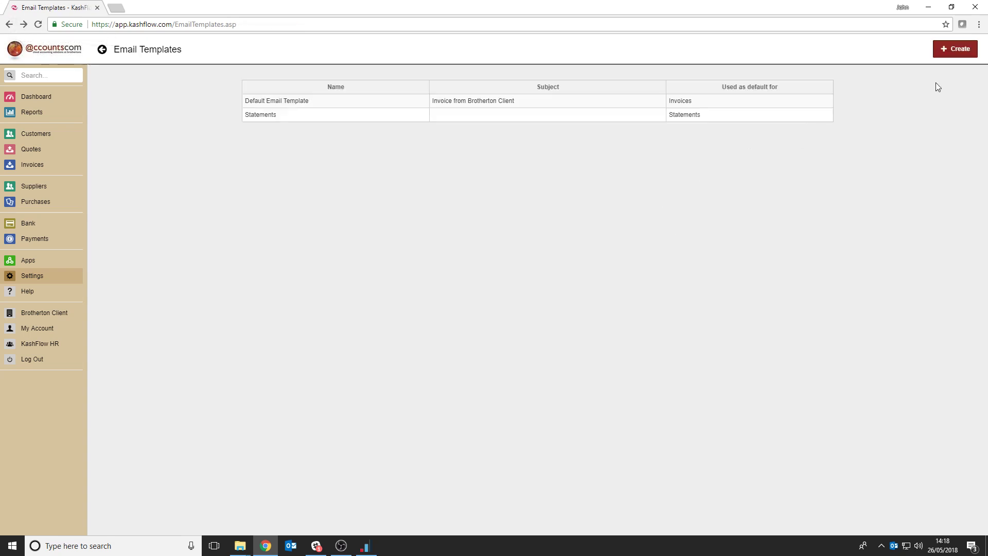
Start a new email template named "Brotherton Client Email Template" with the subject "Invoice from Brotherton Client"
click(946, 54)
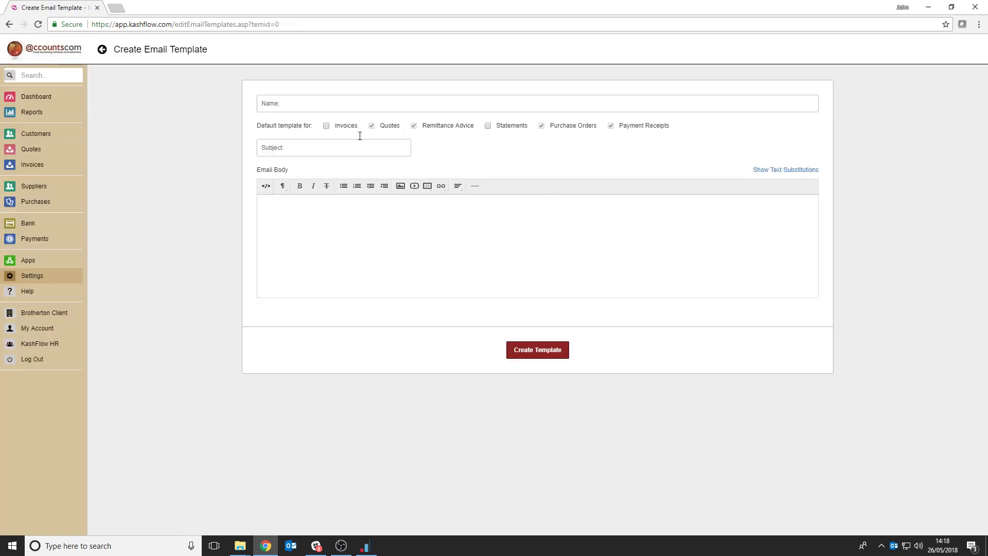
click(307, 105)
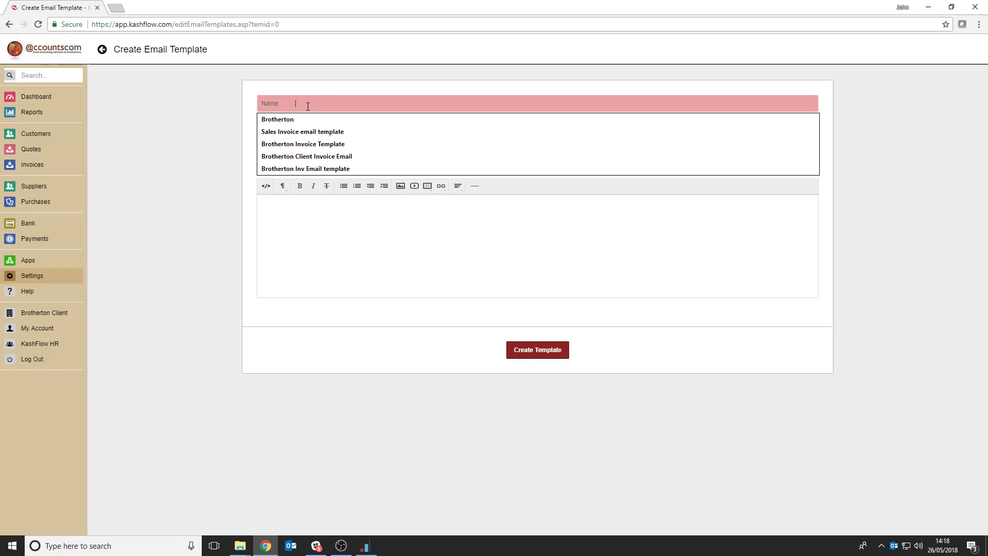
text(Brother)
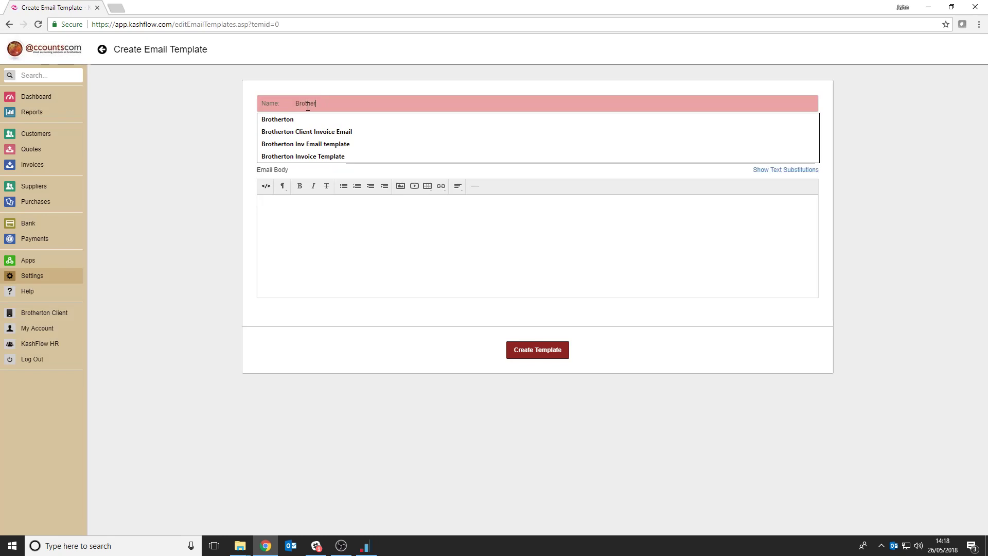
text(ton Cli)
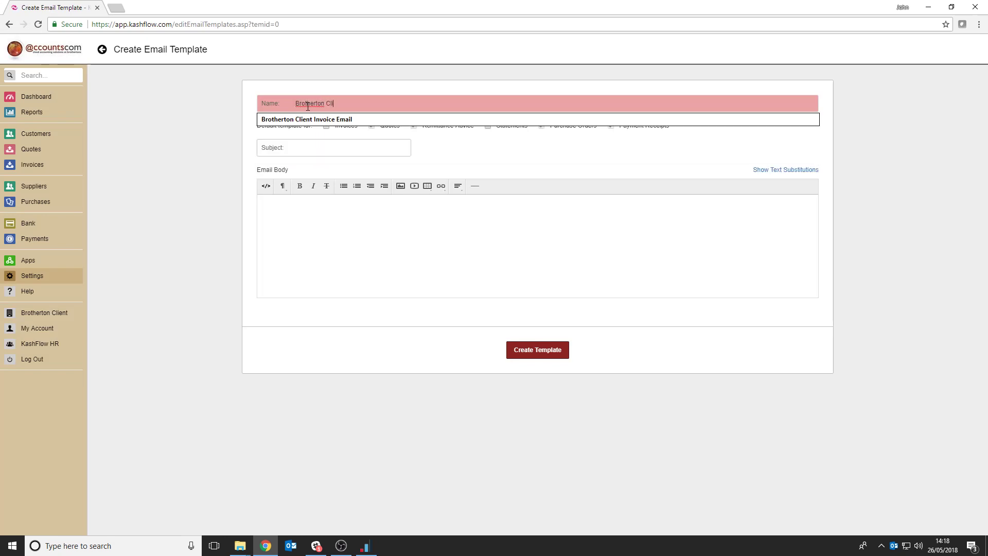
text(ent Email Template)
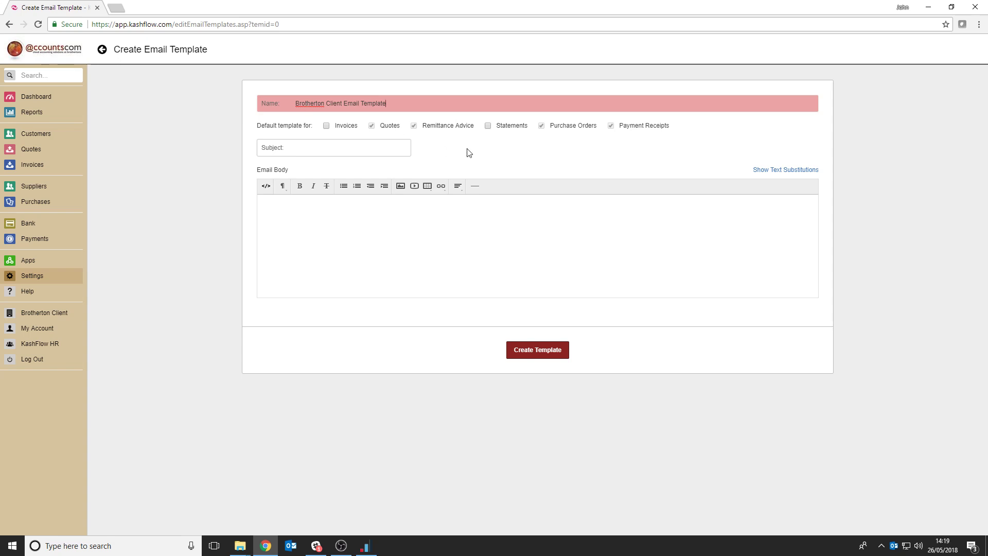
click(309, 151)
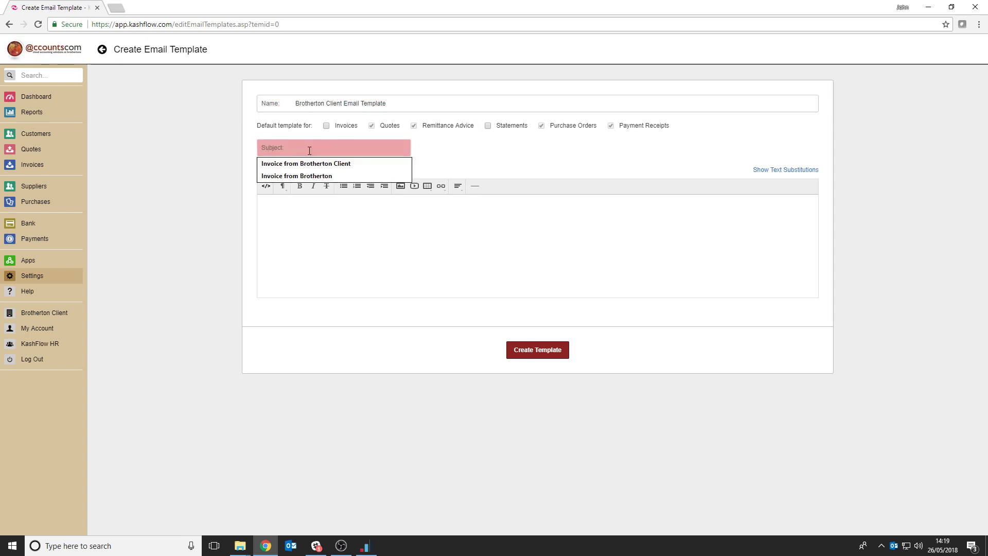
click(309, 164)
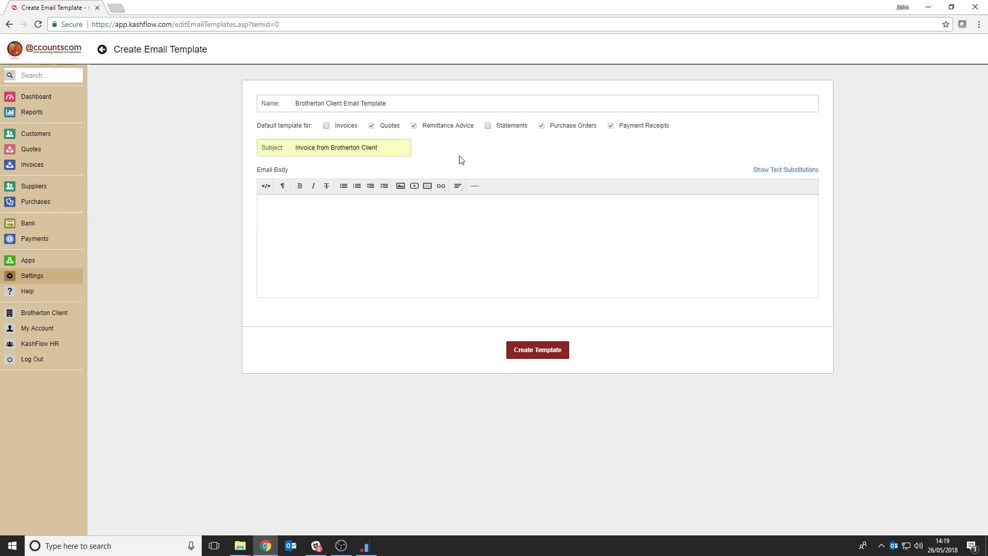
Paste the prepared invoice message with [FIRSTNAME], [TOTAL] and [INVDUE] codes as the email body, and add a blank line after "Please see attached invoice."
right_click(285, 212)
click(314, 274)
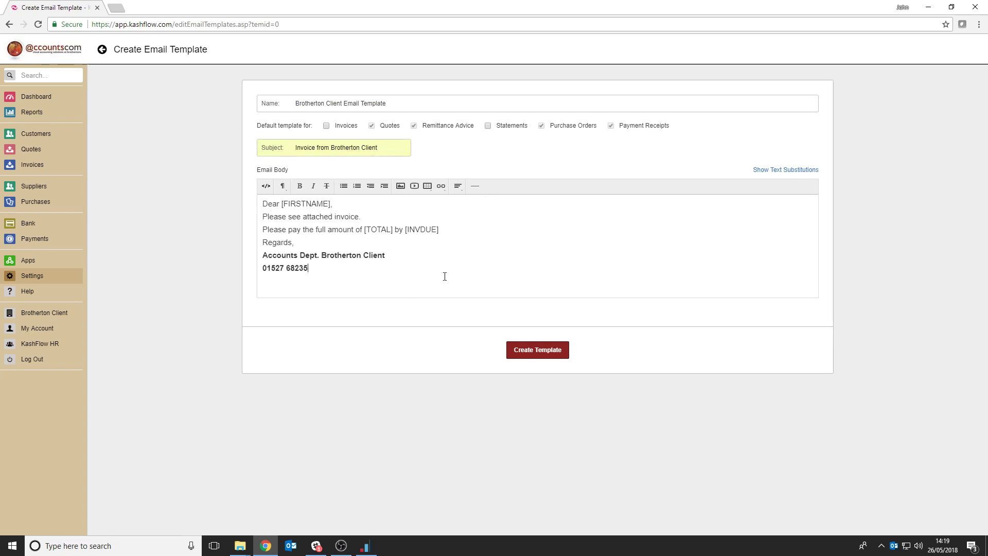
click(483, 272)
click(370, 215)
key(Return)
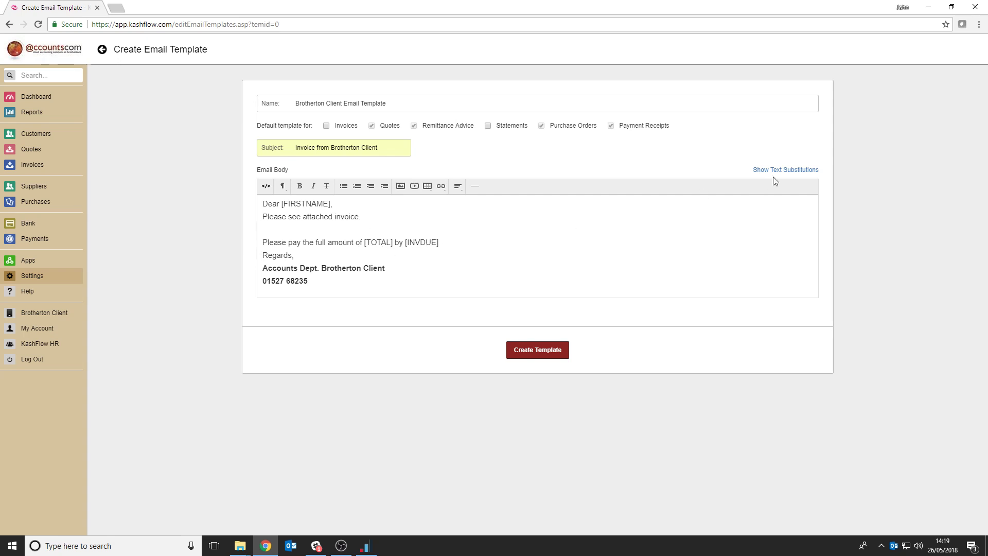
Check the available text substitution codes for the email body, and create the template
click(799, 169)
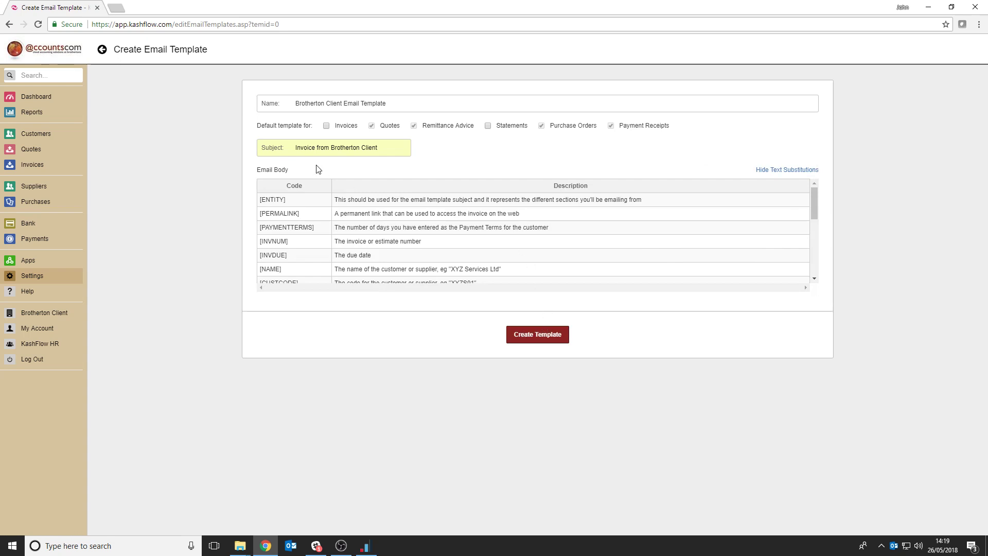
scroll(307, 214, down, 2)
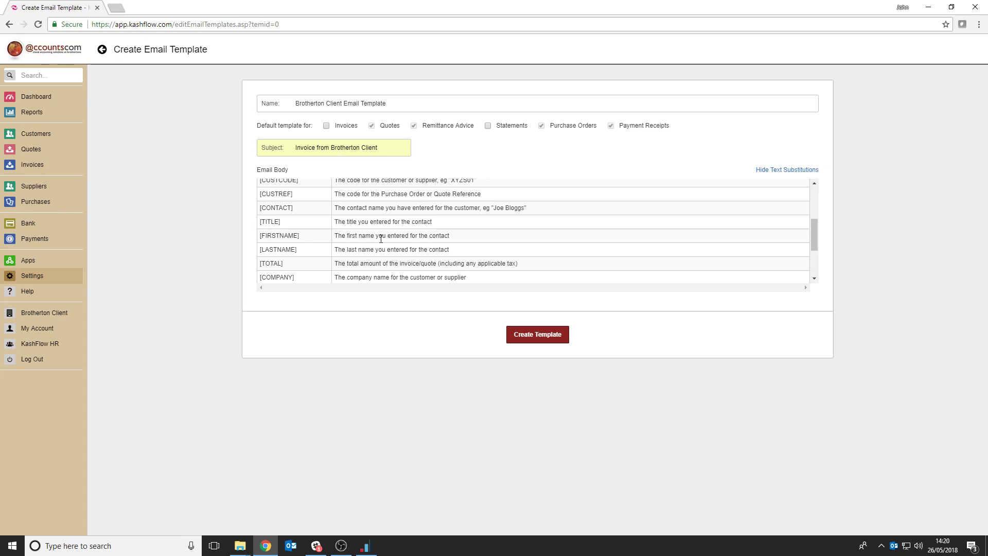
click(537, 335)
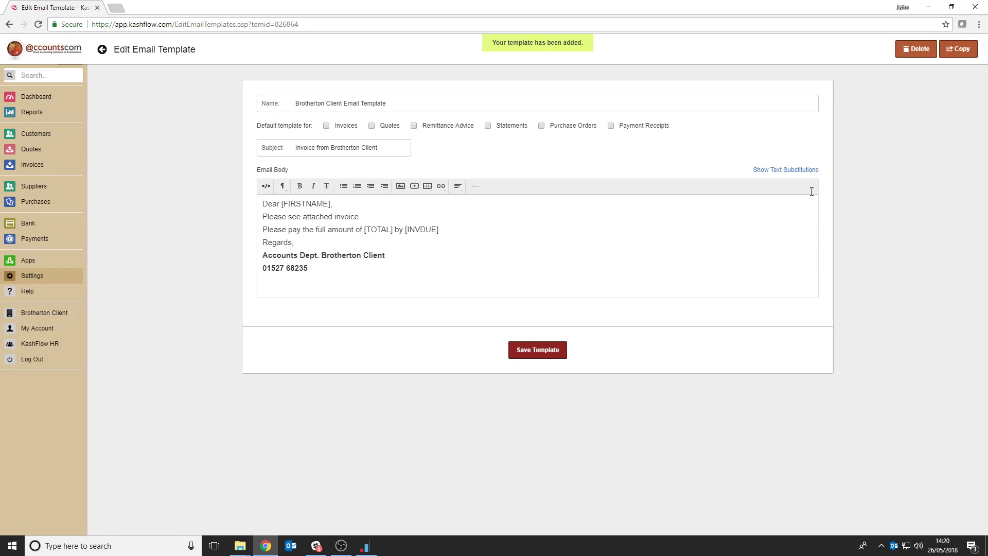
Review the full list of text substitution codes in the created template, and save the template
click(792, 172)
scroll(404, 242, down, 5)
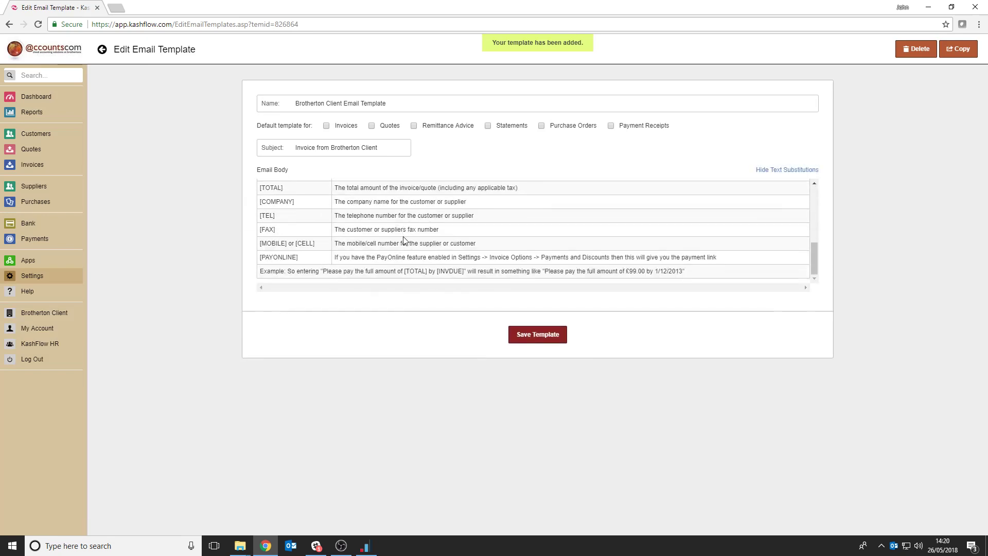
scroll(406, 241, up, 5)
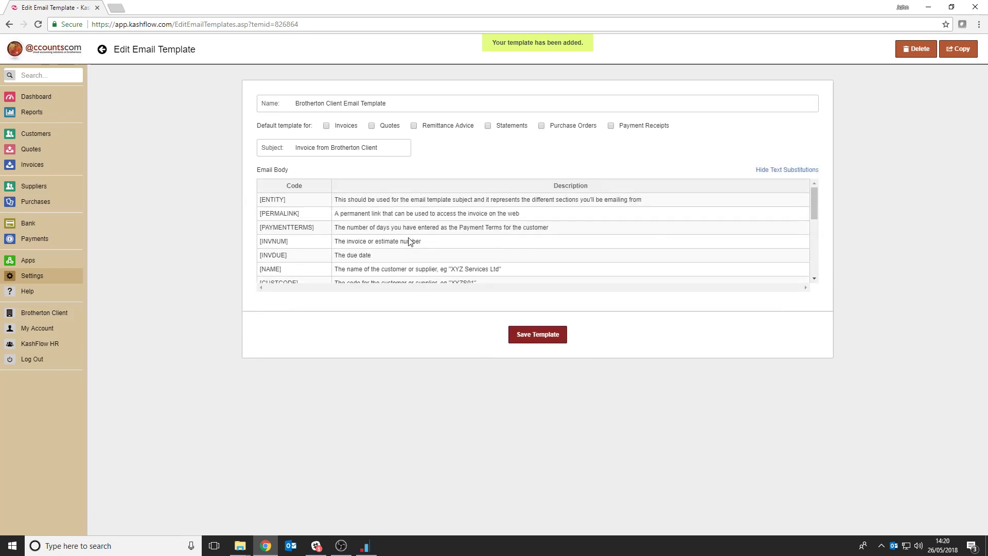
click(552, 336)
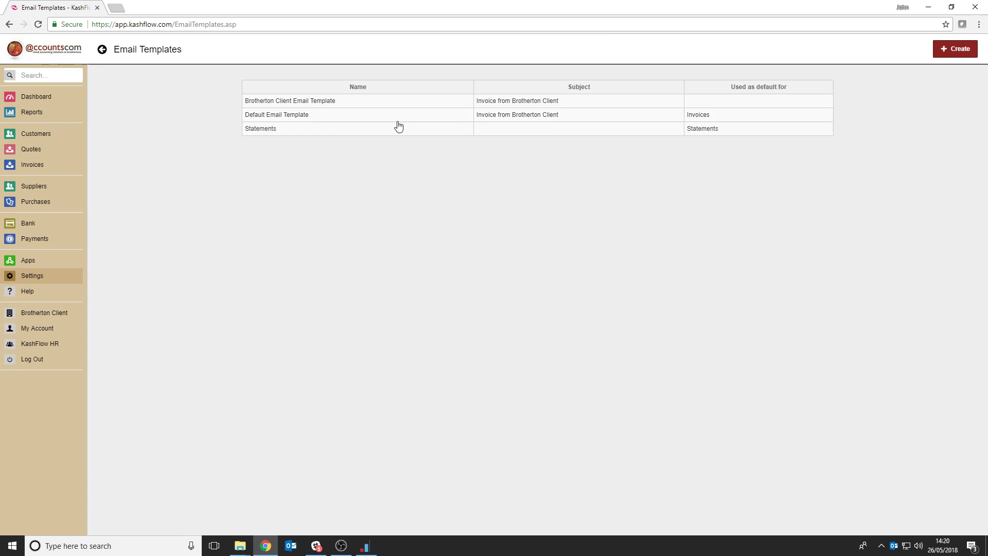
Make the Brotherton Client Email Template the default template for invoices and save it
click(319, 101)
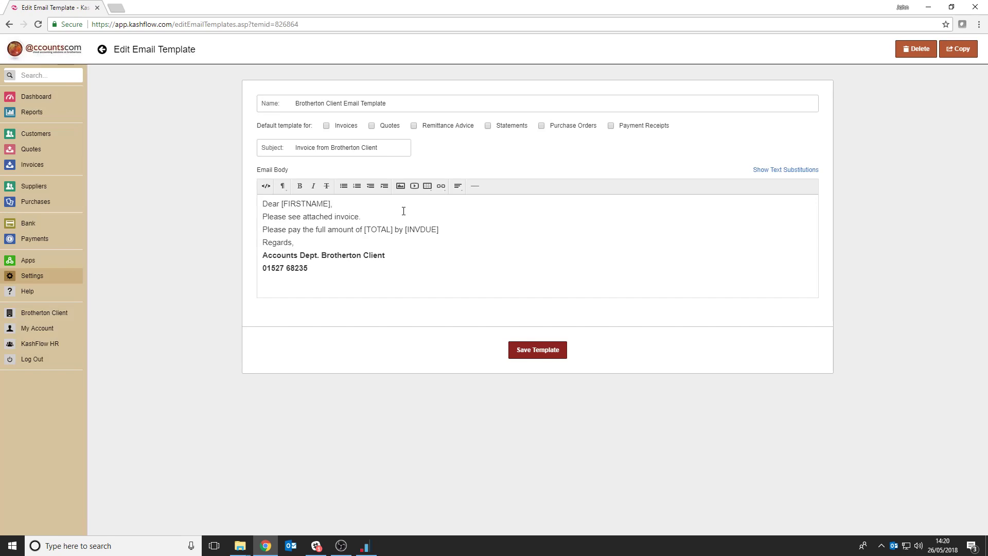
click(327, 126)
click(530, 354)
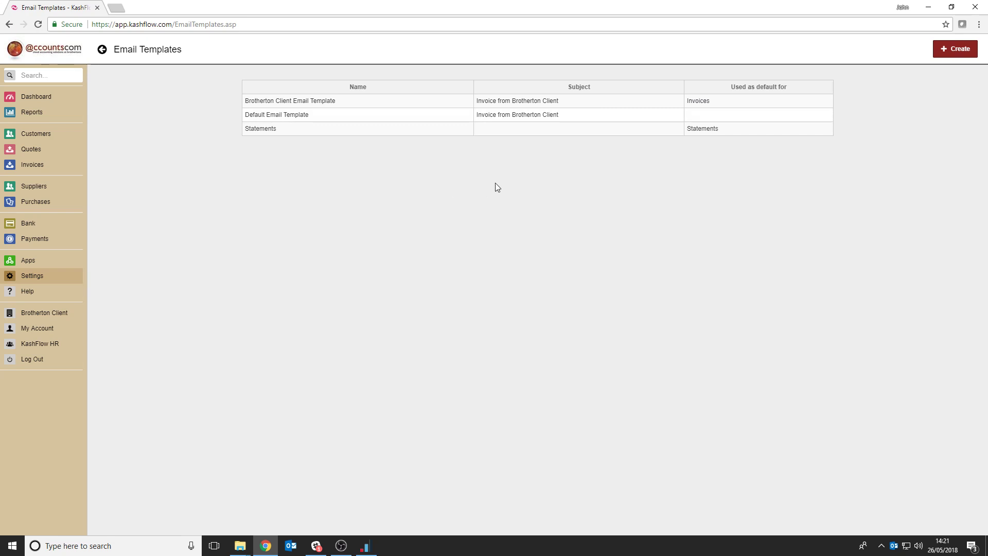
Remove the invoices default from the Brotherton Client Email Template and assign it back to the Default Email Template, saving both
click(314, 101)
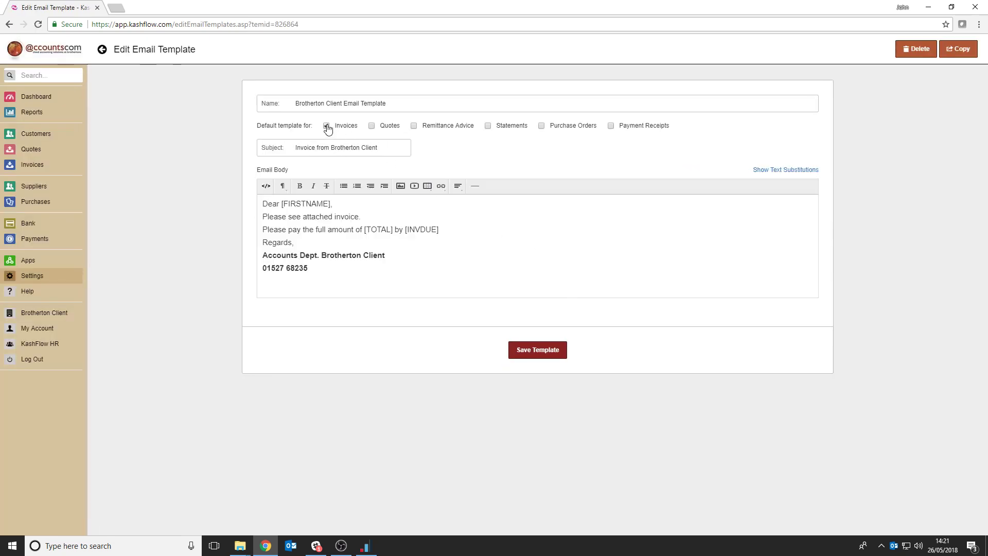
click(535, 350)
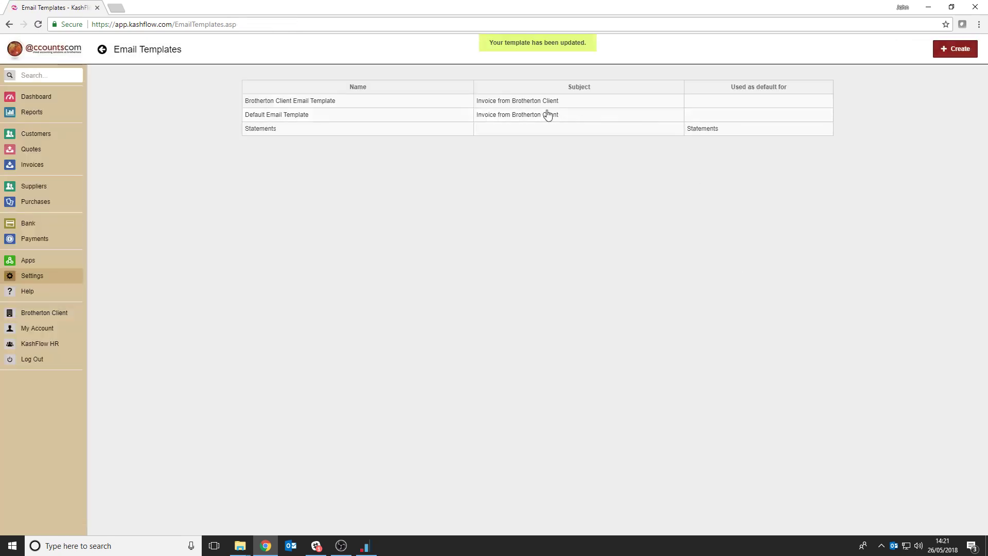
click(526, 115)
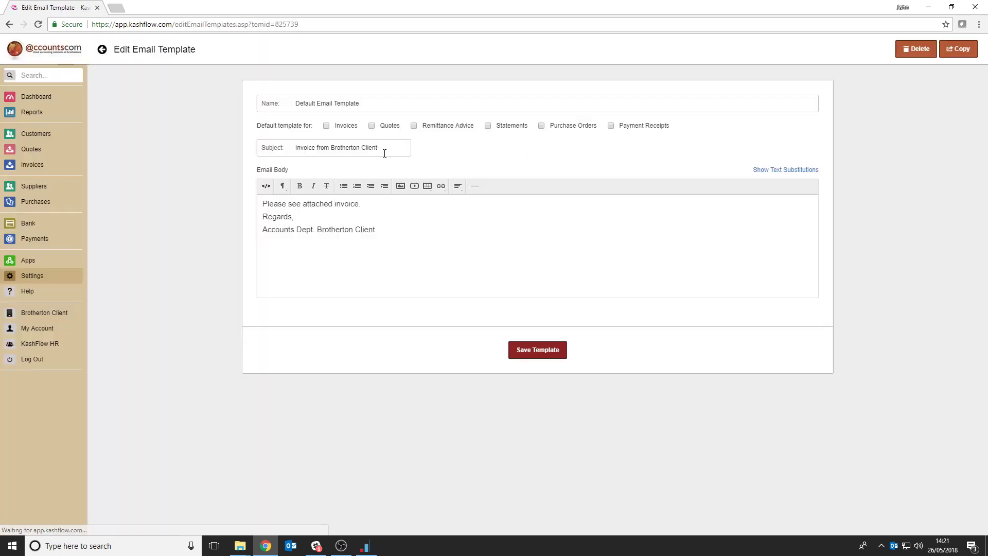
click(326, 125)
click(524, 352)
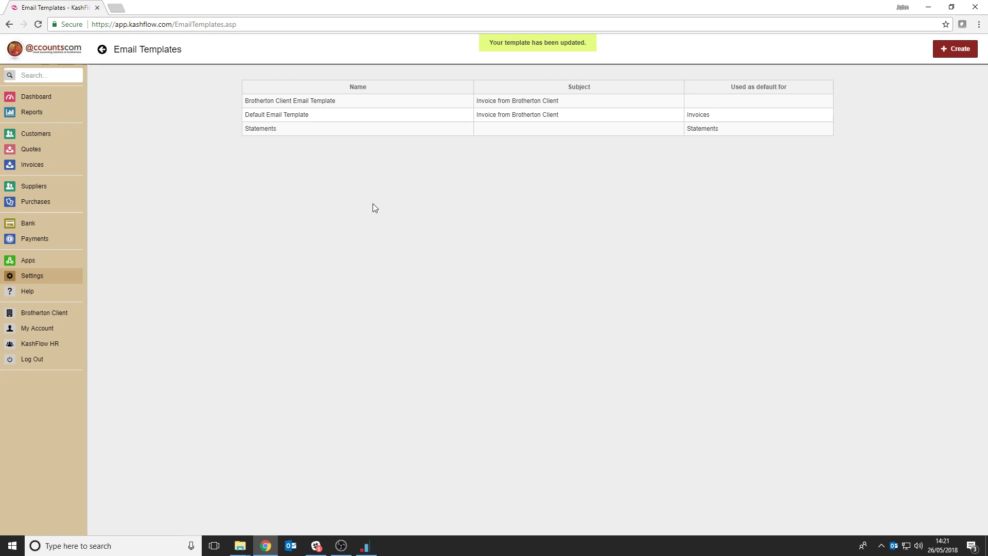
Open an email draft for Invoice 1 from the invoice list to check its message and template, and close it unsent
click(36, 134)
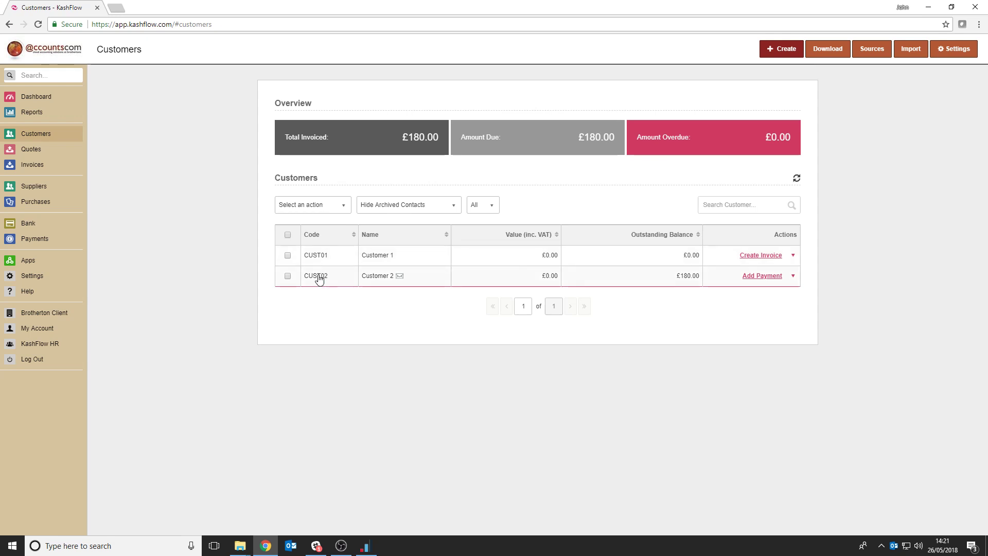
click(32, 165)
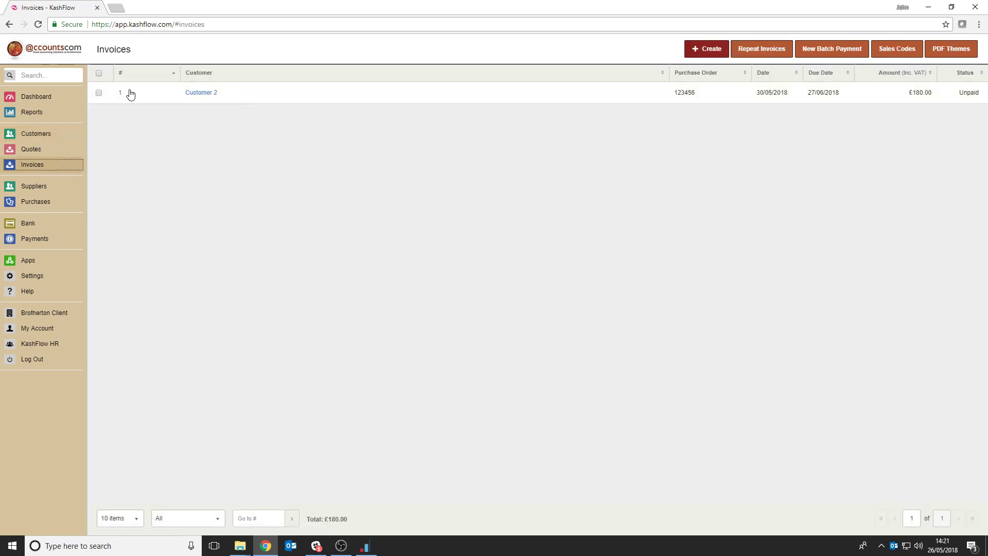
click(121, 92)
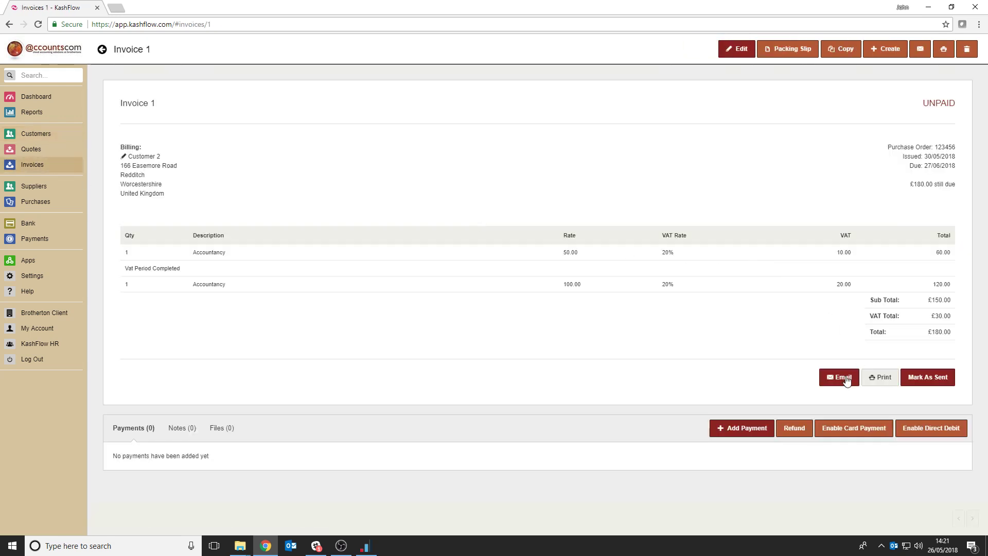
click(843, 379)
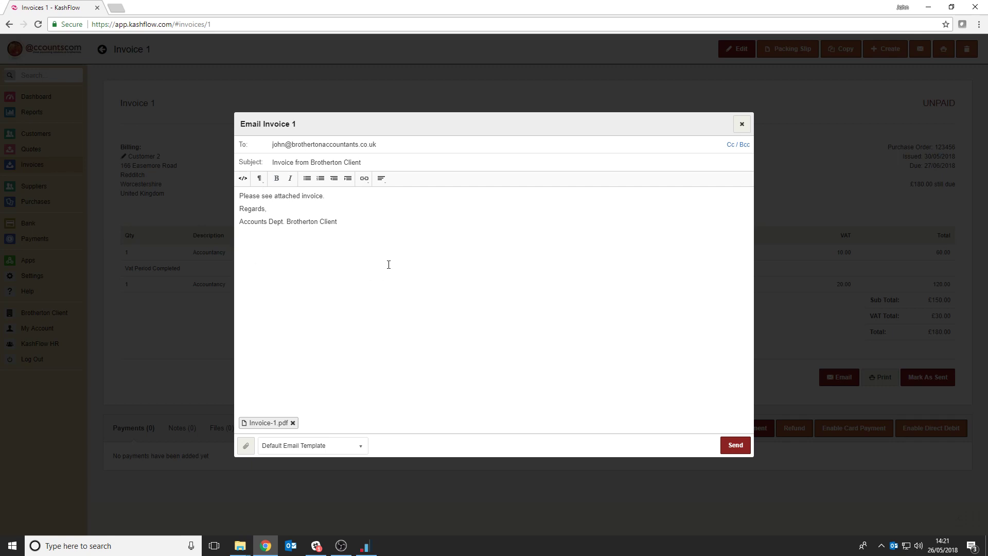
click(741, 124)
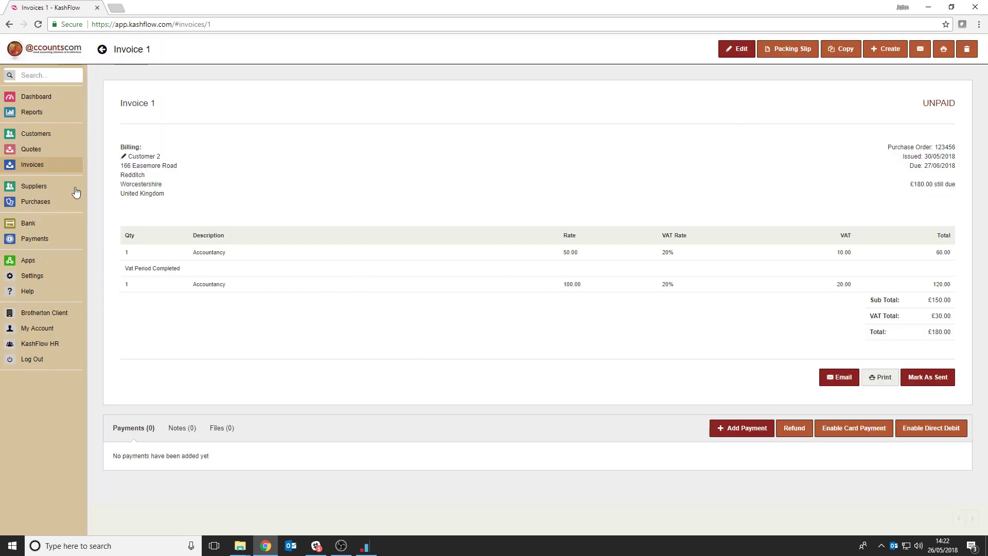
Set Customer 2's default email template to Brotherton Client Email Template in the customer options, and update the customer
click(36, 134)
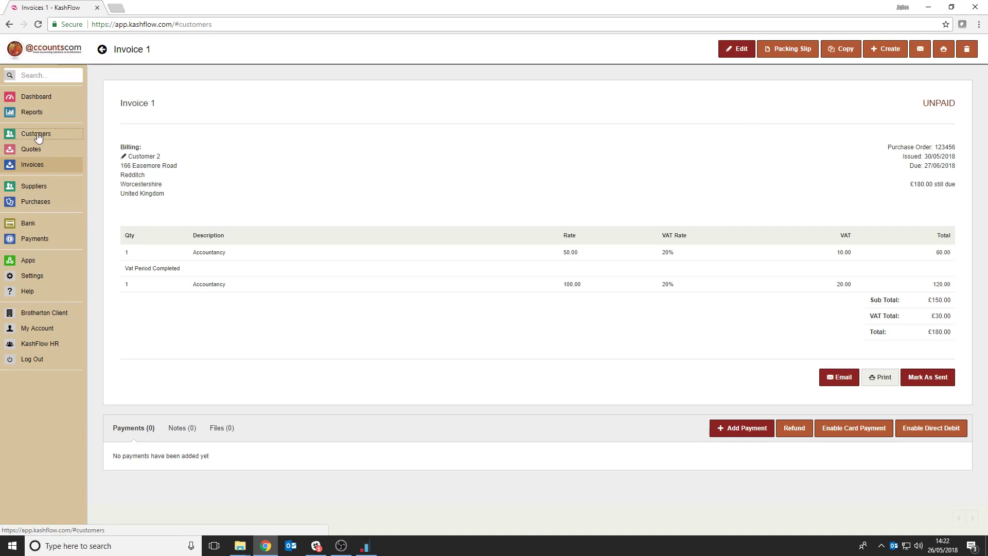
click(331, 276)
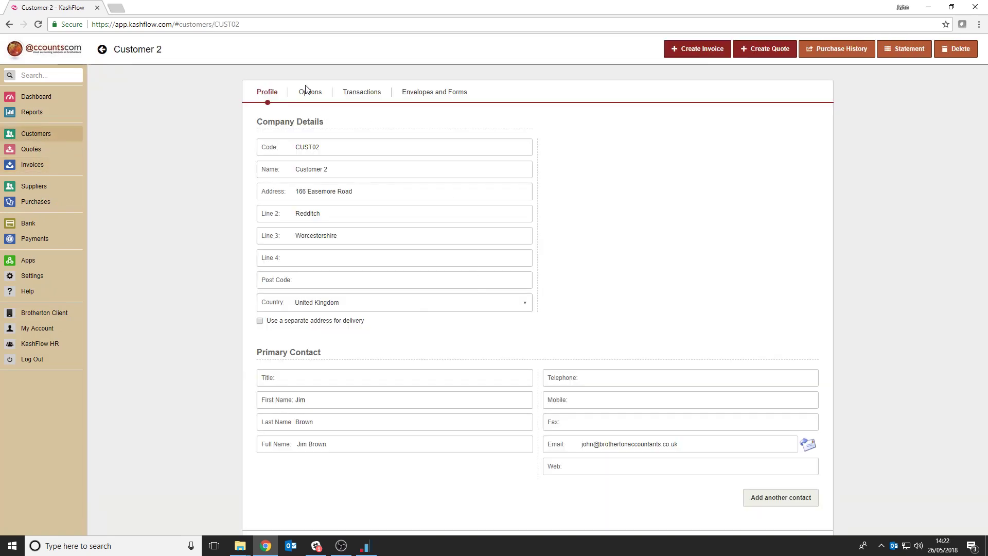
click(308, 91)
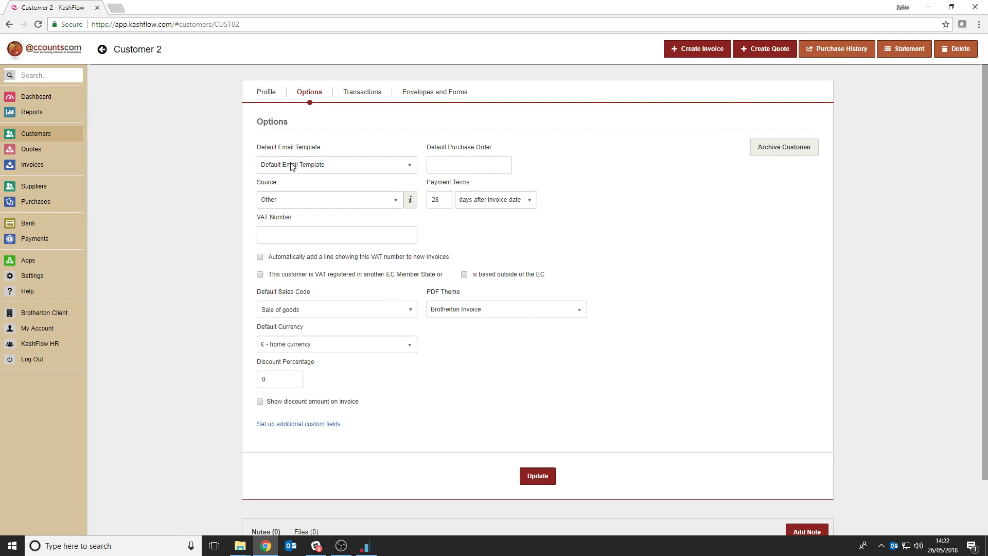
click(411, 167)
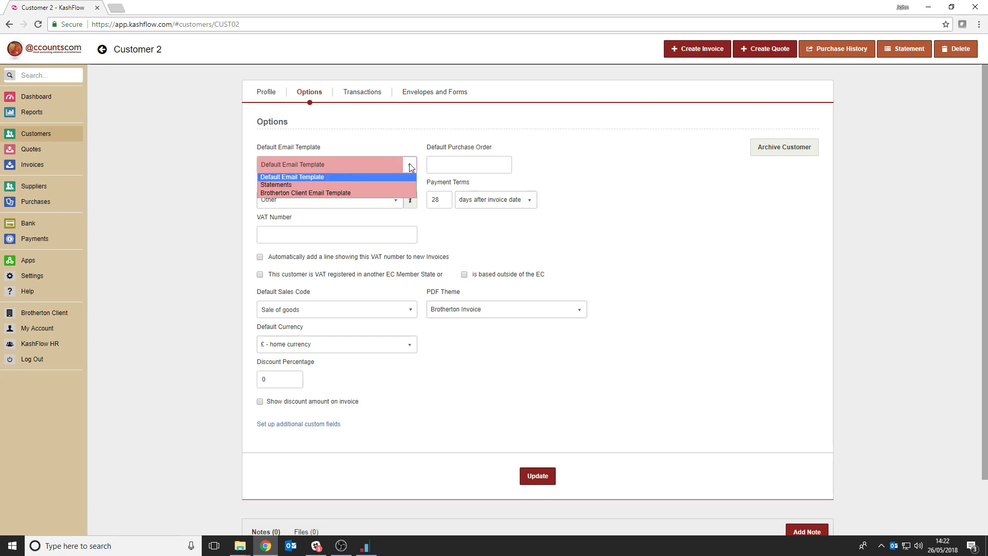
click(325, 194)
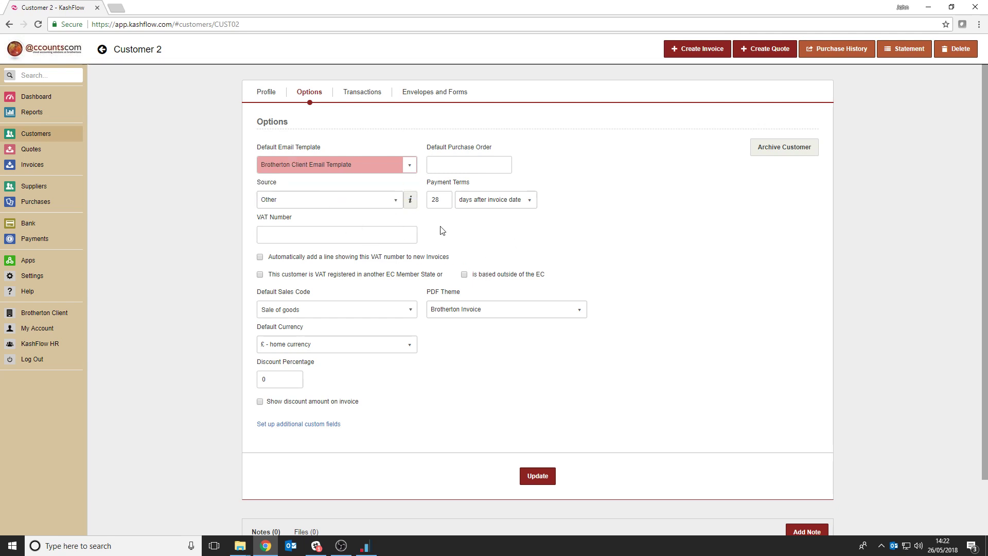
click(535, 479)
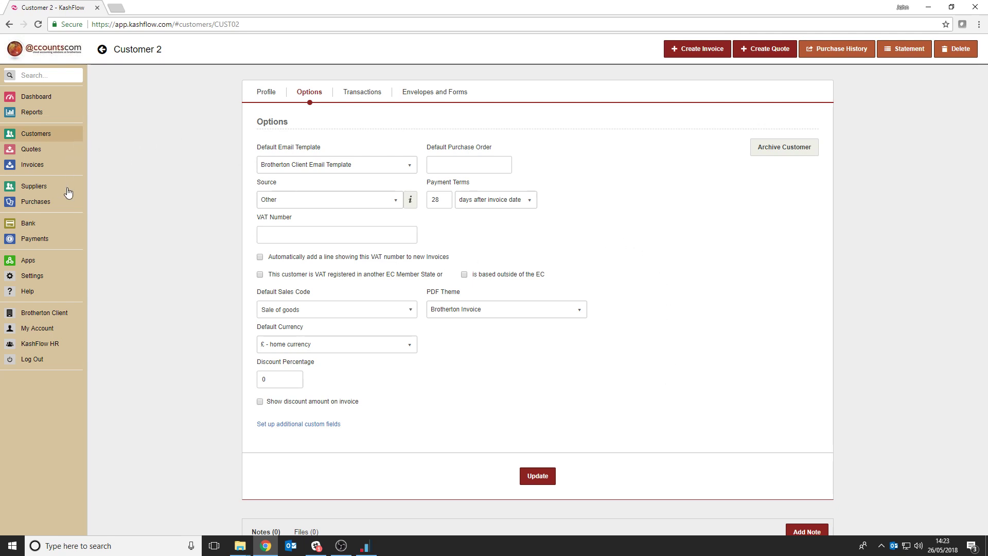
click(537, 477)
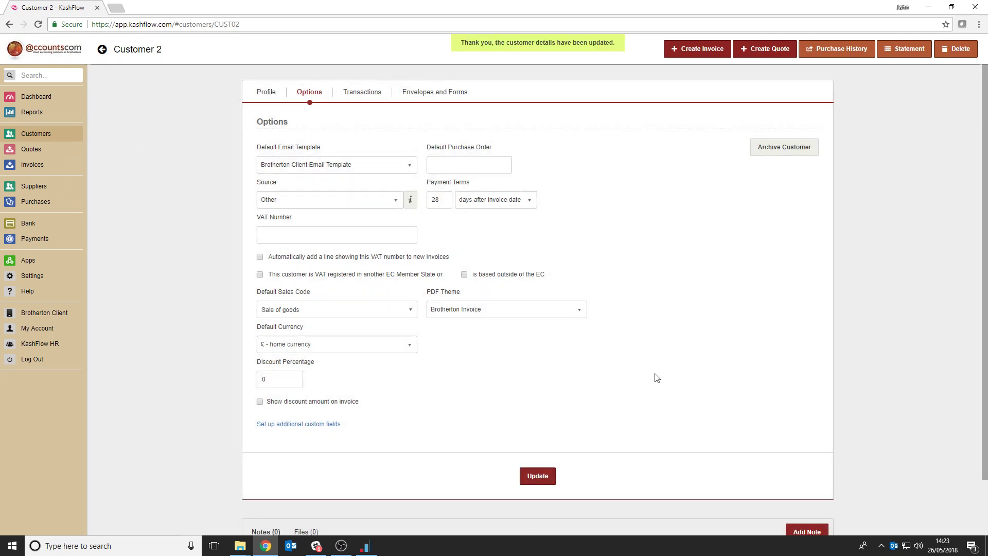
Open an email draft from Invoice 1, check its message, template and attached Invoice-1.pdf, and close the draft unsent
click(32, 165)
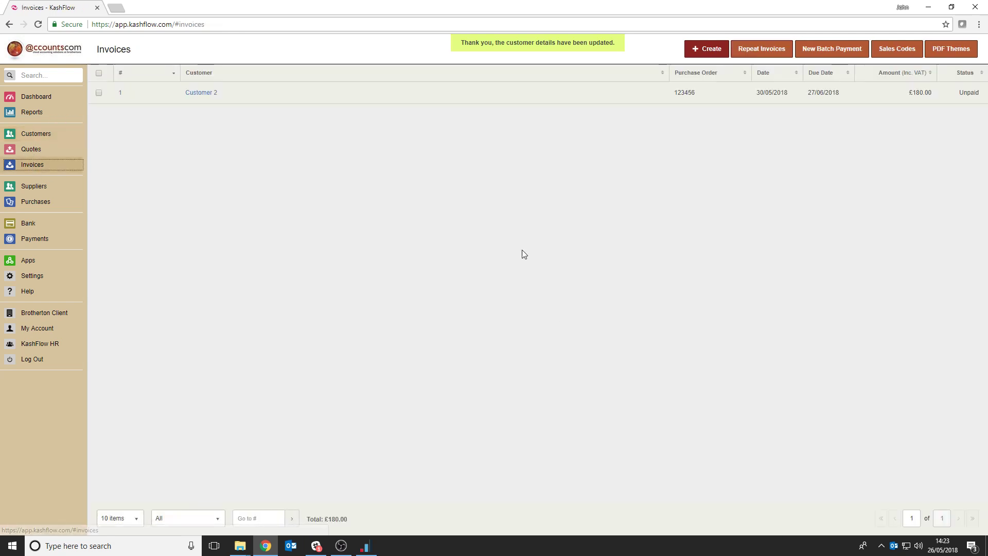
click(119, 93)
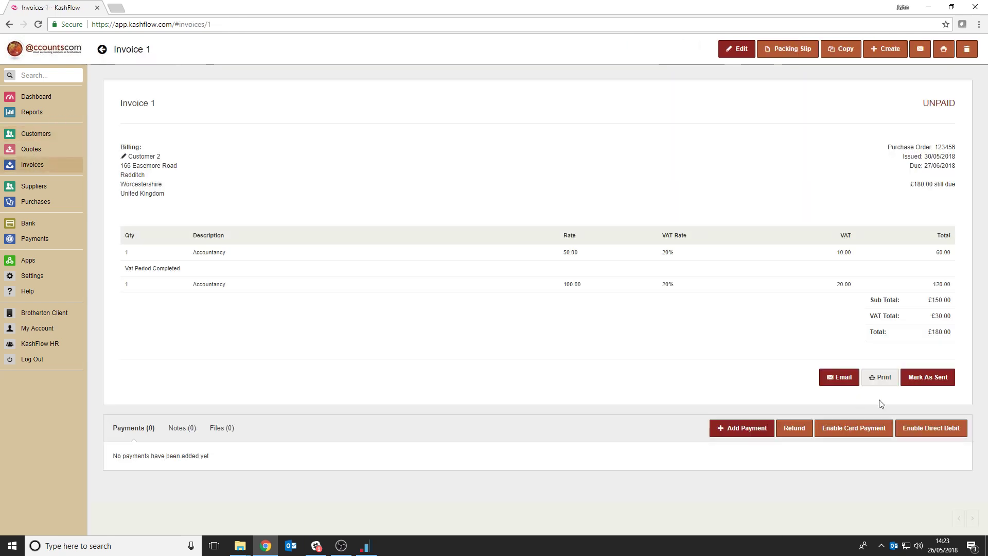
click(849, 381)
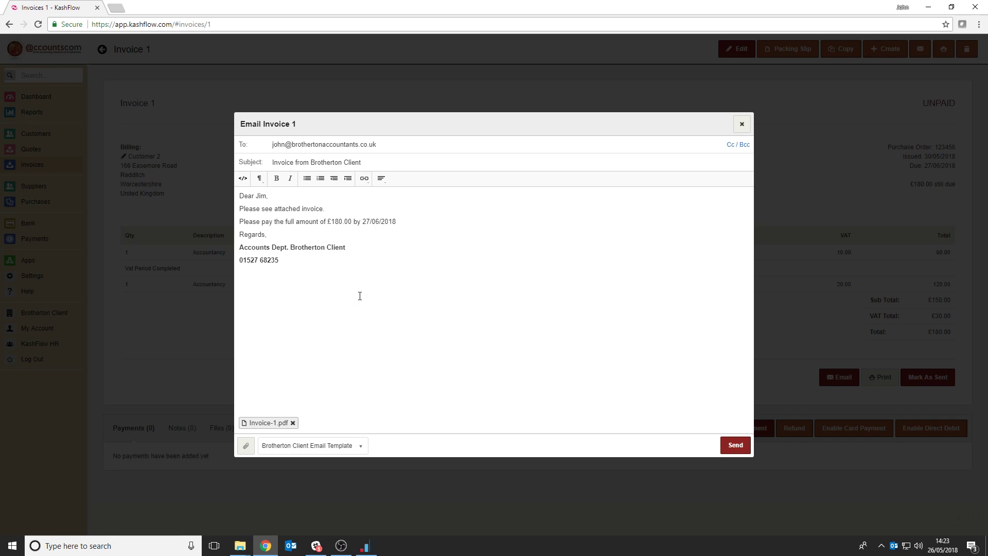
click(280, 423)
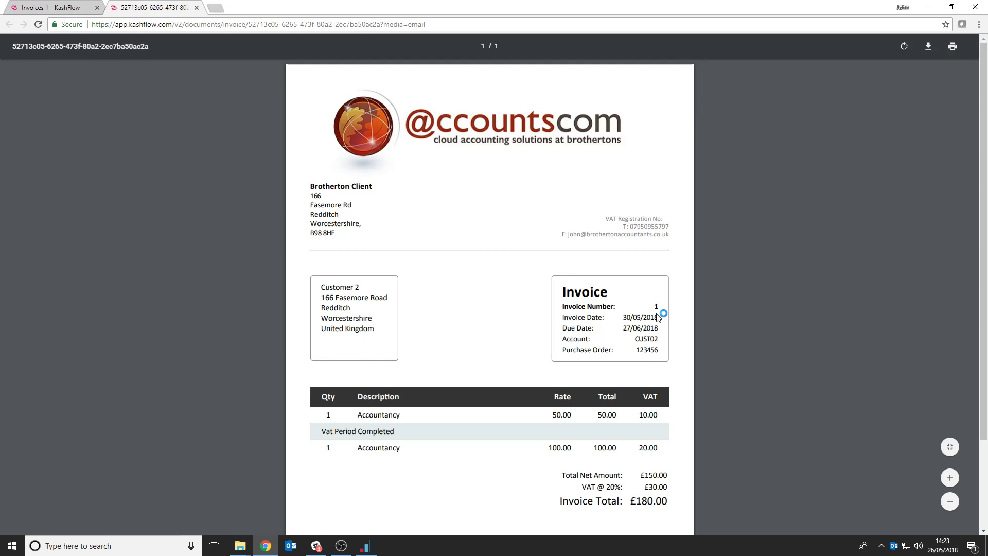
click(196, 7)
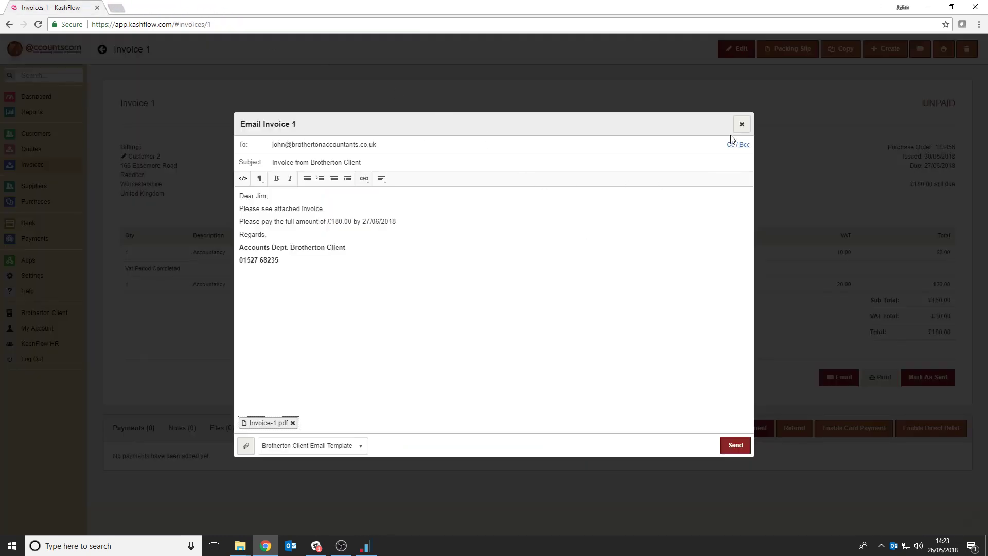
click(741, 124)
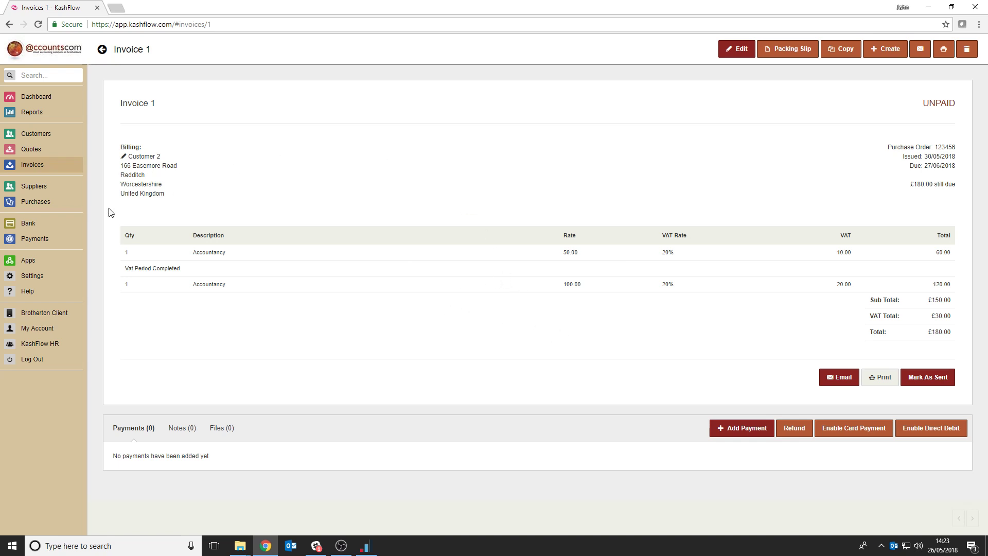
View the Brotherton Client Email Template from the email template settings, and go back to the template list
click(38, 281)
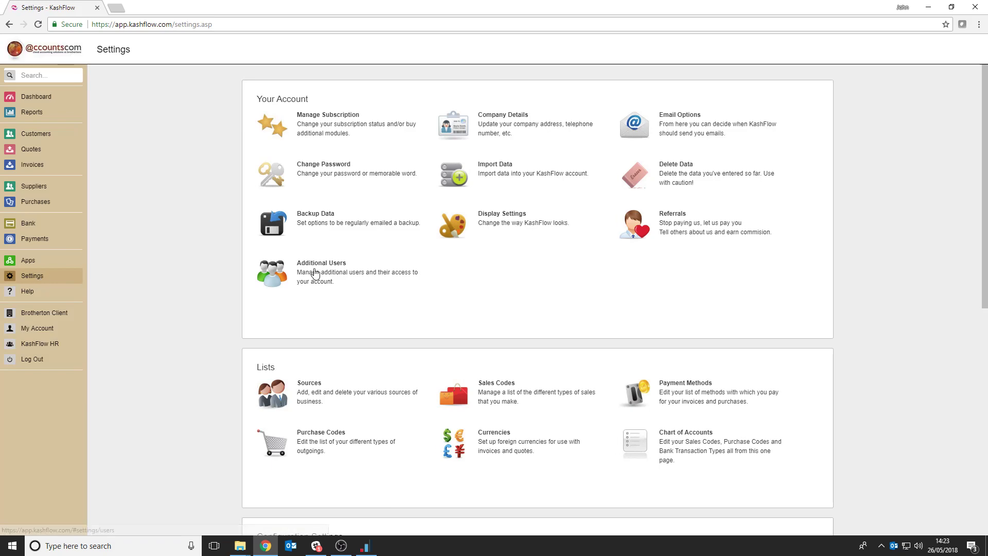
scroll(395, 259, down, 3)
scroll(395, 259, down, 1)
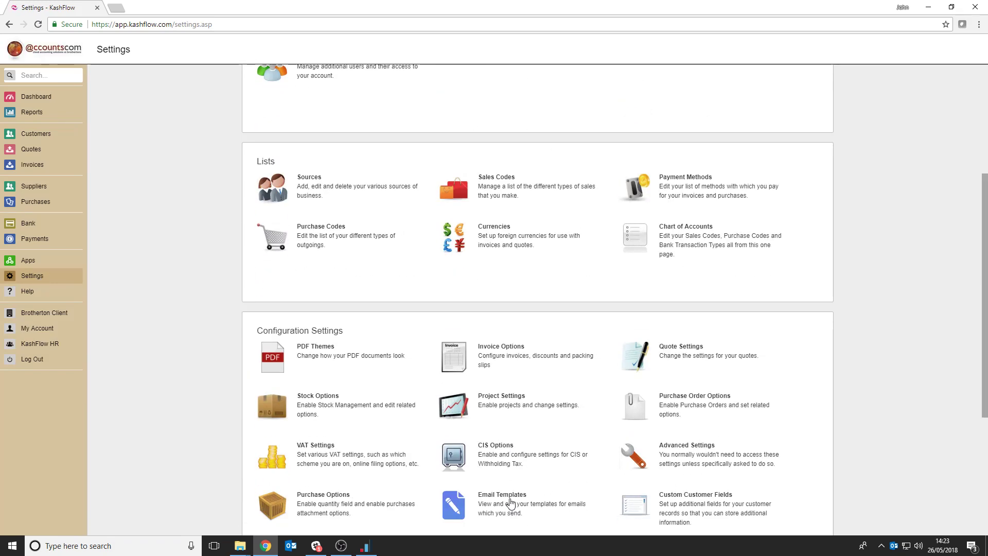
click(516, 514)
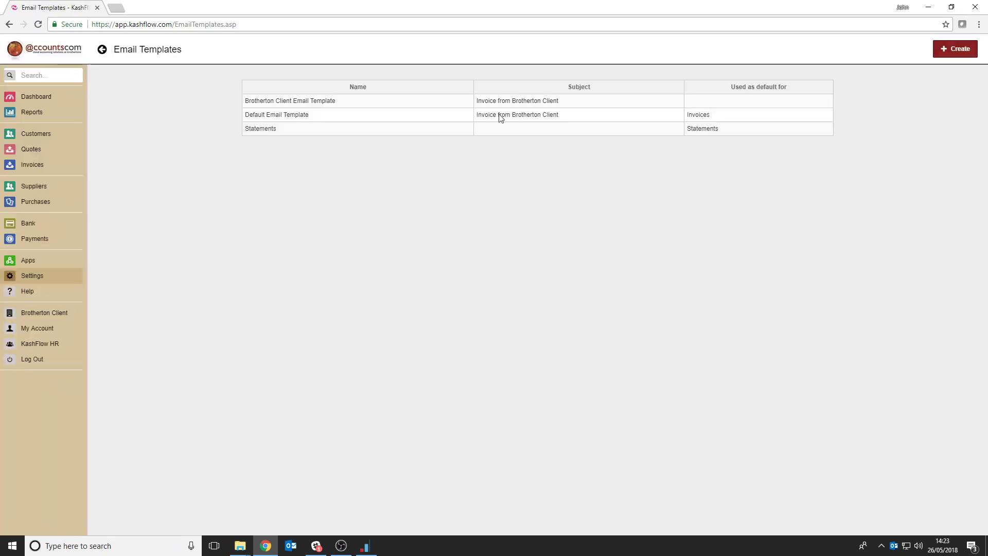
click(281, 102)
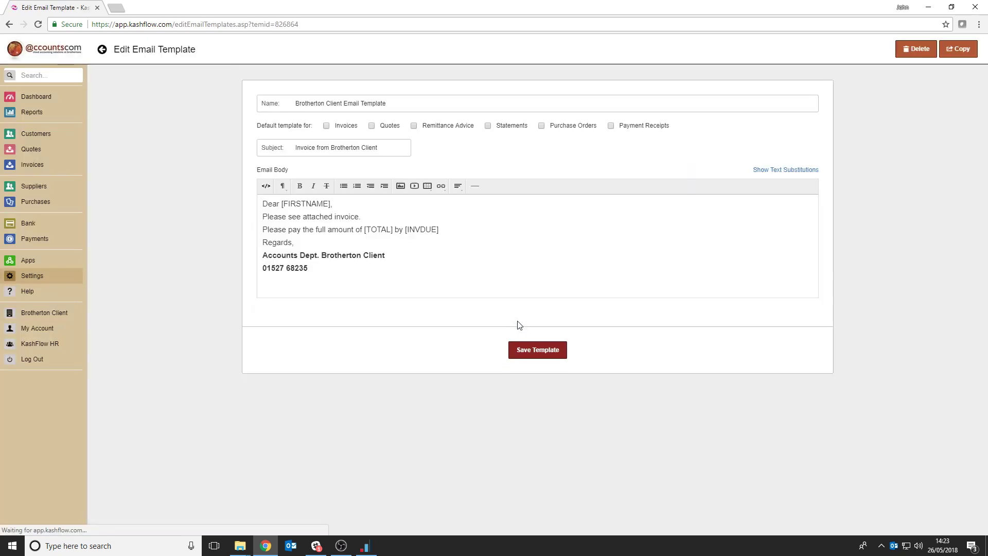
click(9, 24)
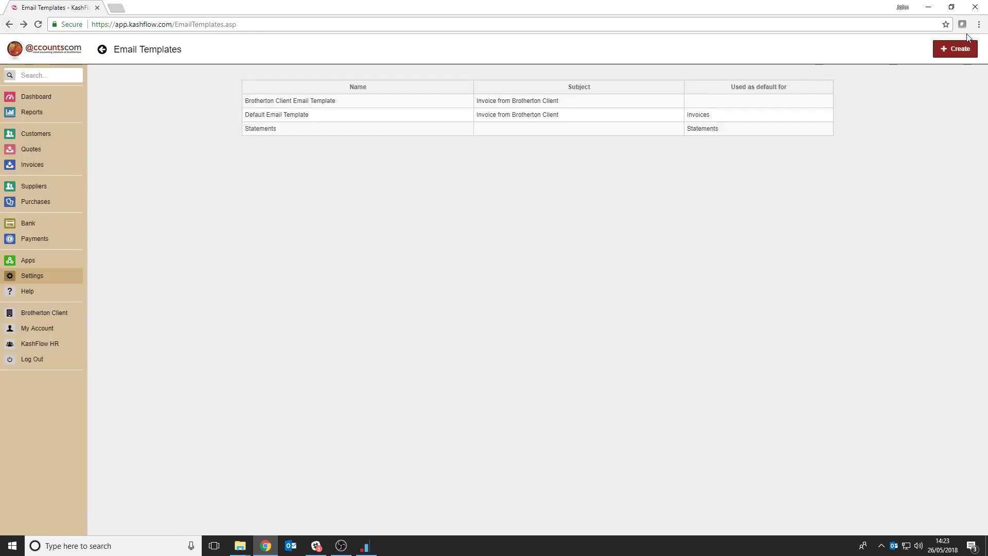
Reopen the Brotherton Client Email Template, look through its text substitution codes, and return to the dashboard
click(319, 103)
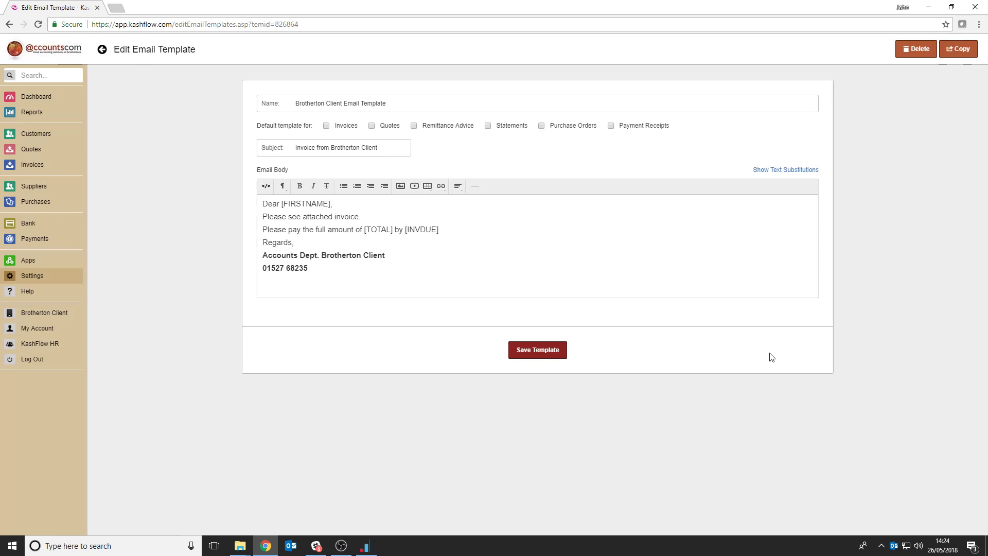
click(792, 170)
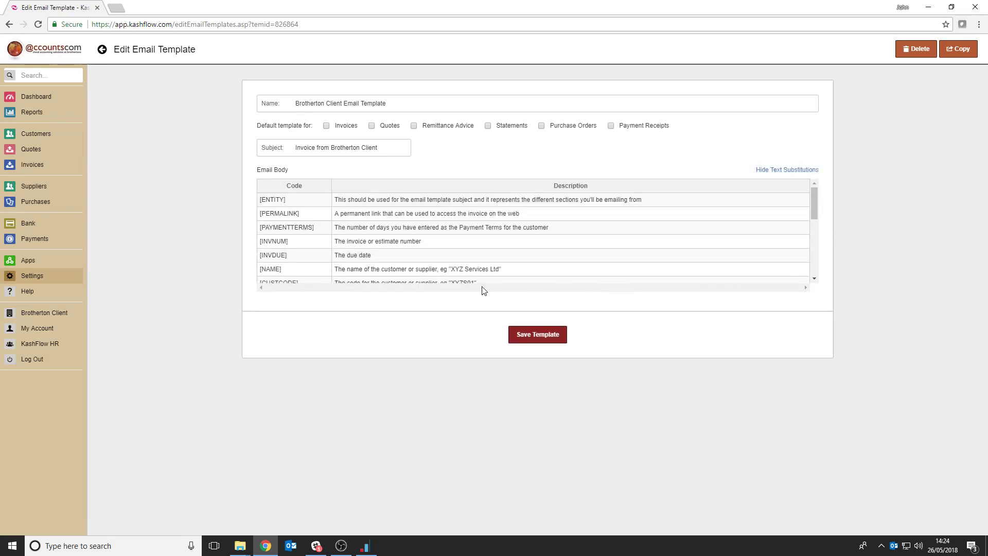
scroll(483, 280, down, 5)
scroll(484, 274, up, 5)
click(46, 97)
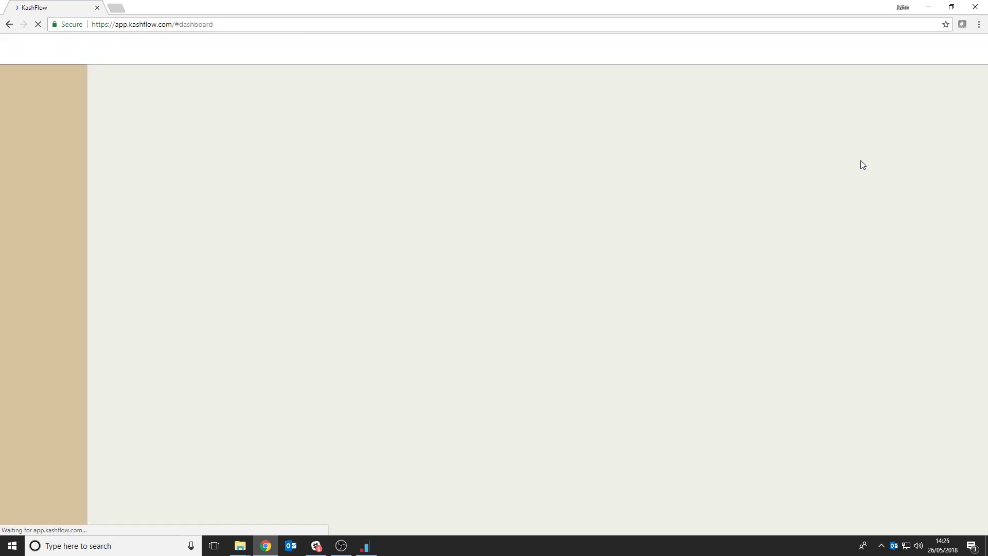